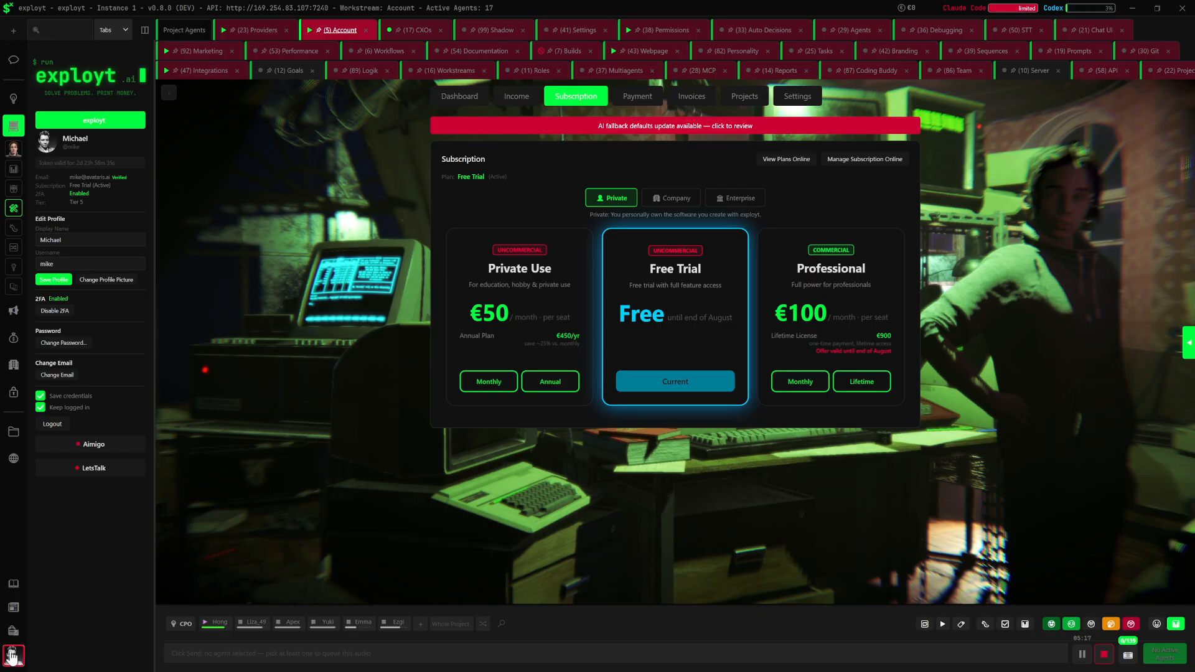
# View the account's subscription plans and open the global project settings
pyautogui.moveTo(12, 662)
pyautogui.click(567, 98)
pyautogui.click(12, 460)
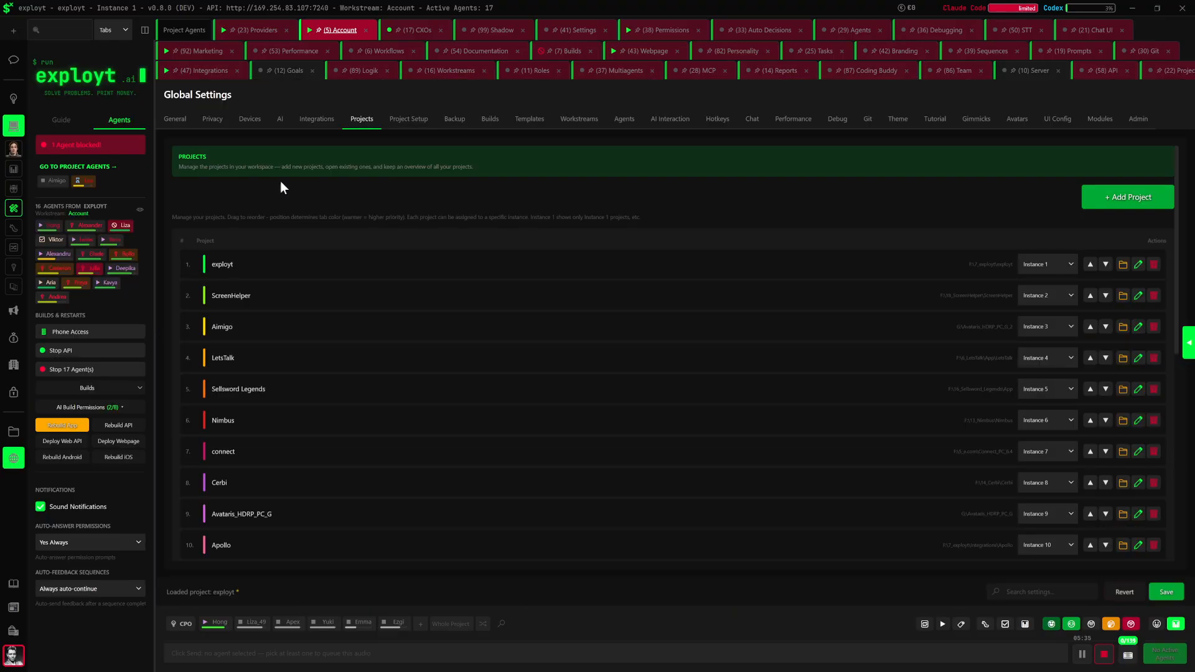
# Examine the form for adding a project, the project list with its instance assignments, and the multi-instance mode settings
pyautogui.click(1089, 204)
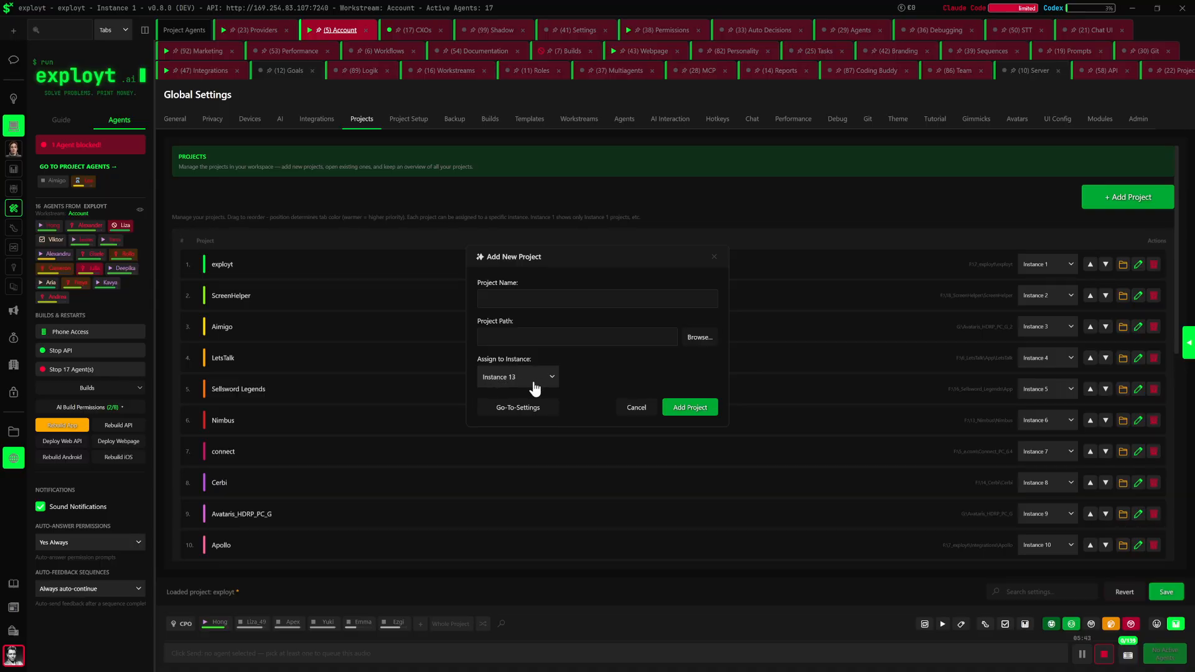
pyautogui.click(636, 409)
pyautogui.scroll(-5, 360, 468)
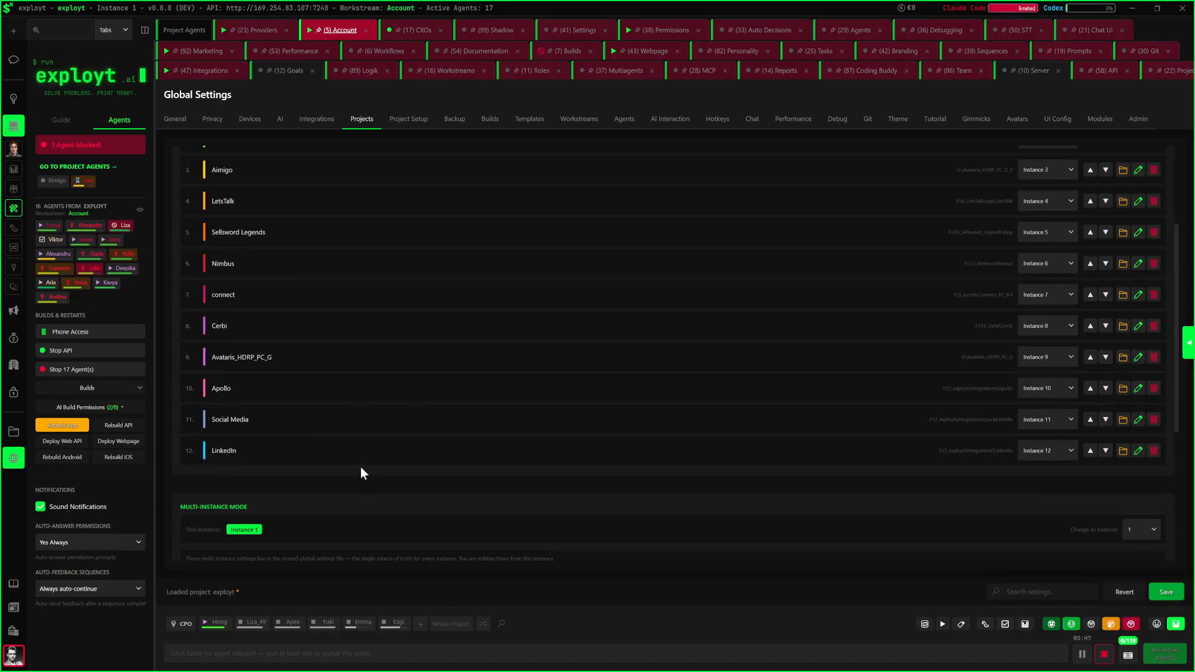
pyautogui.scroll(-1, 360, 467)
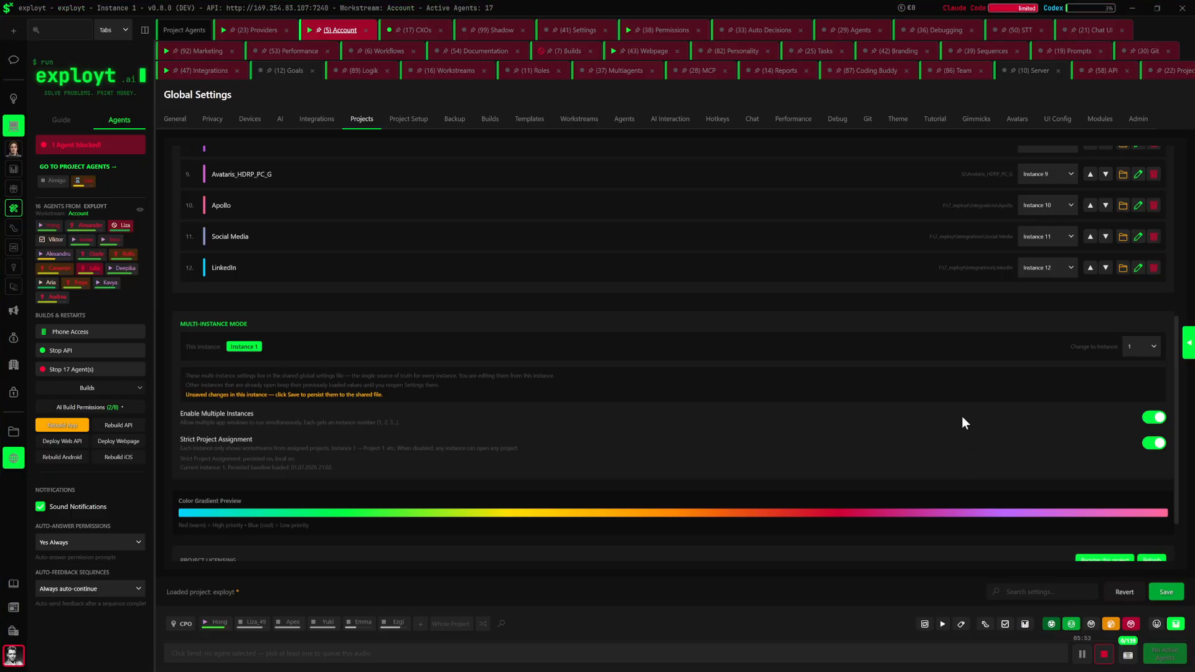
pyautogui.scroll(5, 320, 258)
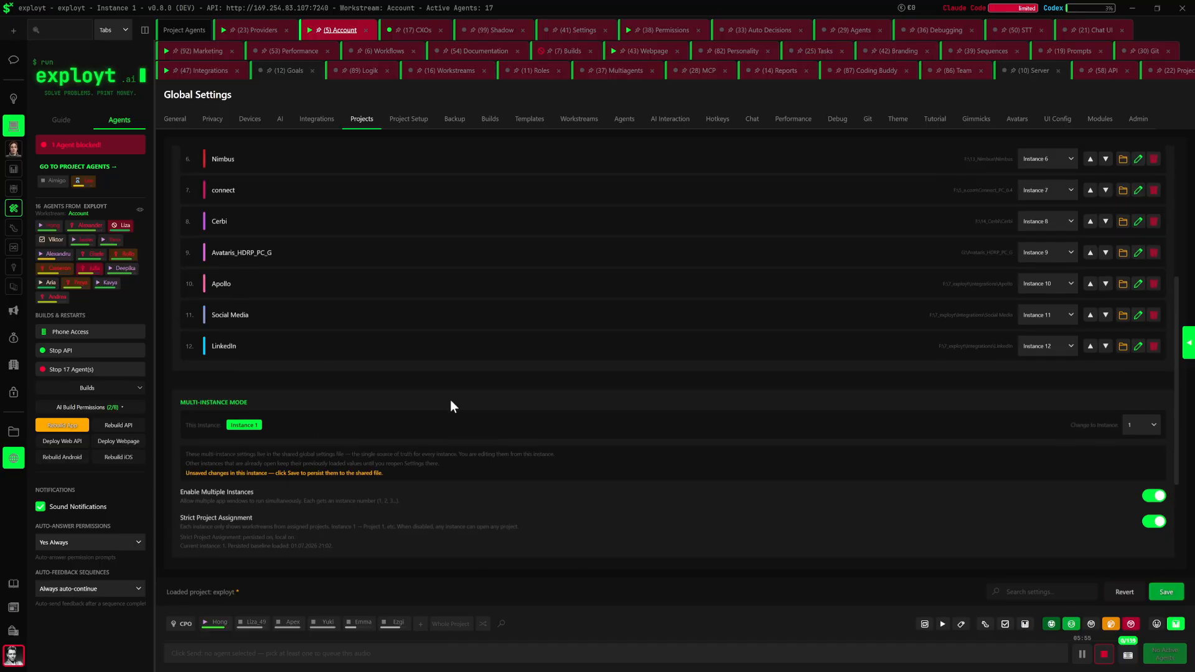
pyautogui.scroll(1, 396, 347)
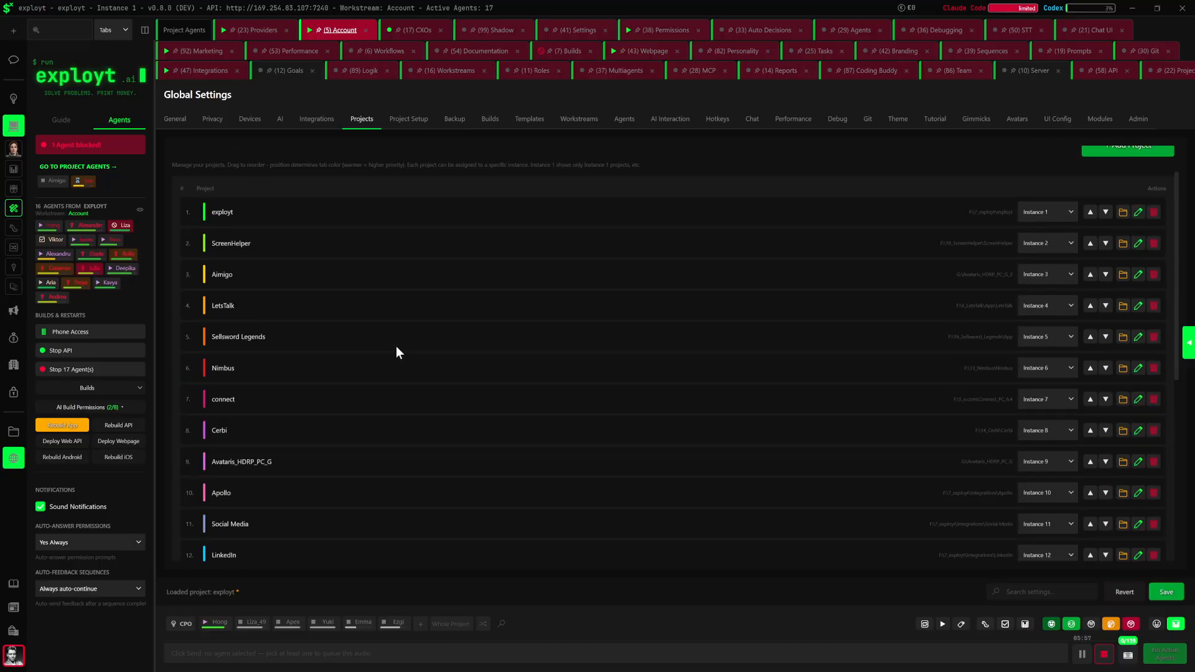
pyautogui.scroll(1, 397, 341)
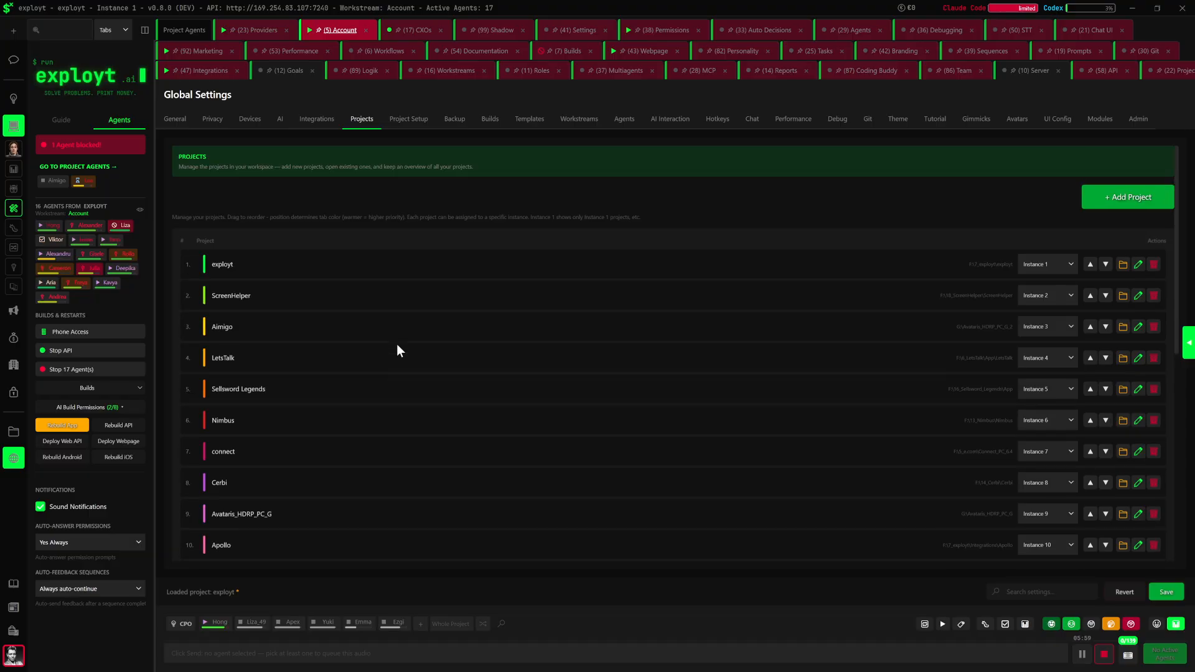
pyautogui.scroll(-4, 508, 398)
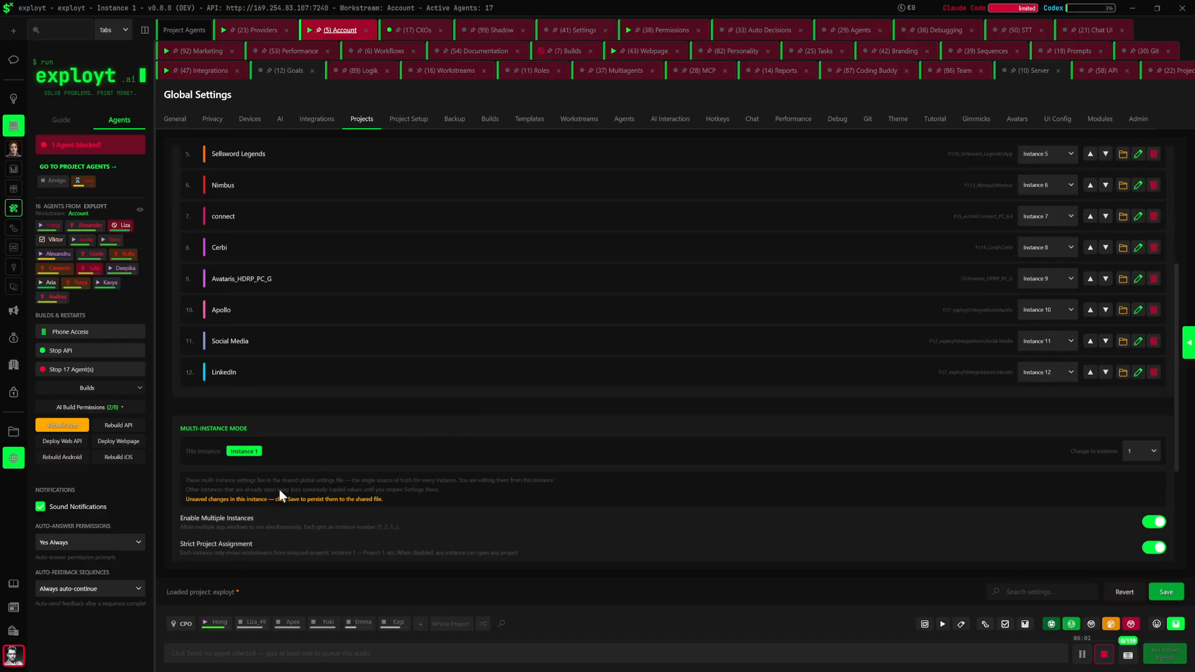
pyautogui.scroll(5, 349, 366)
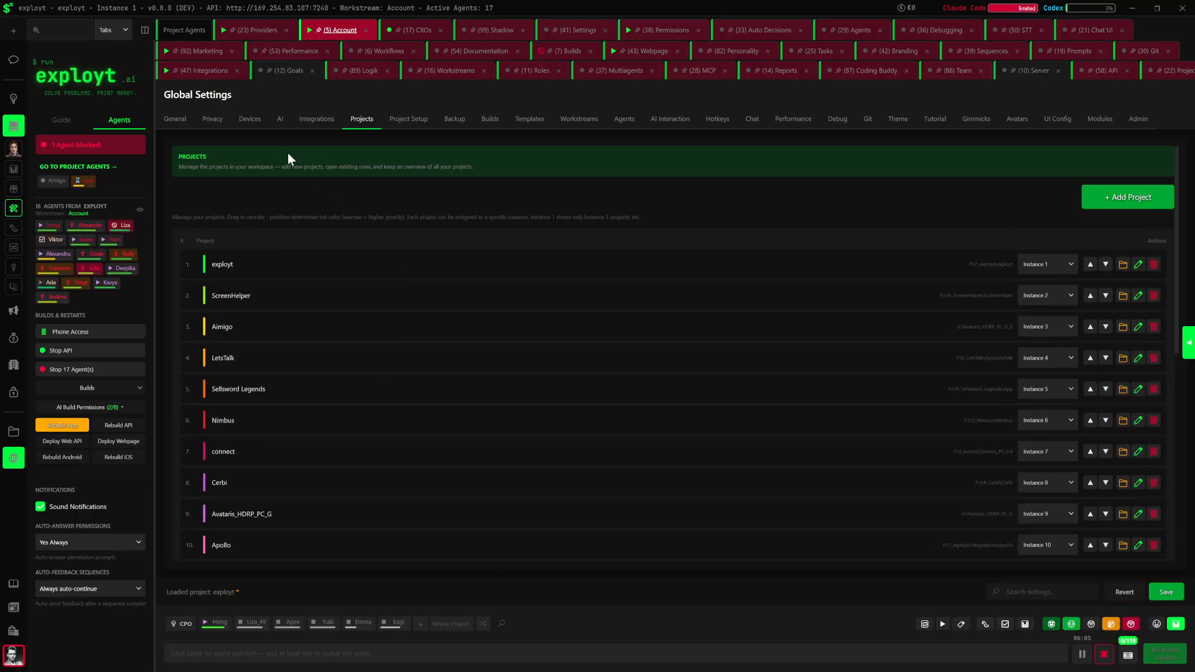
# Open the general AI settings and review the default model lists of the coding strength tiers from Ultra to Light
pyautogui.click(280, 119)
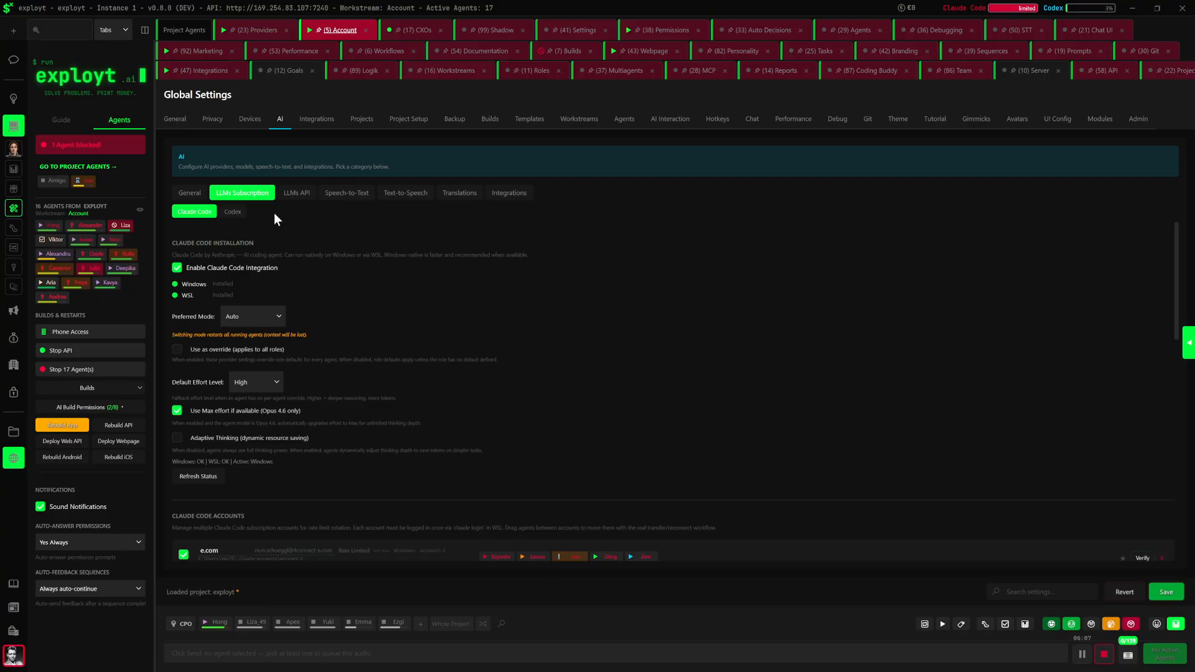
pyautogui.click(187, 193)
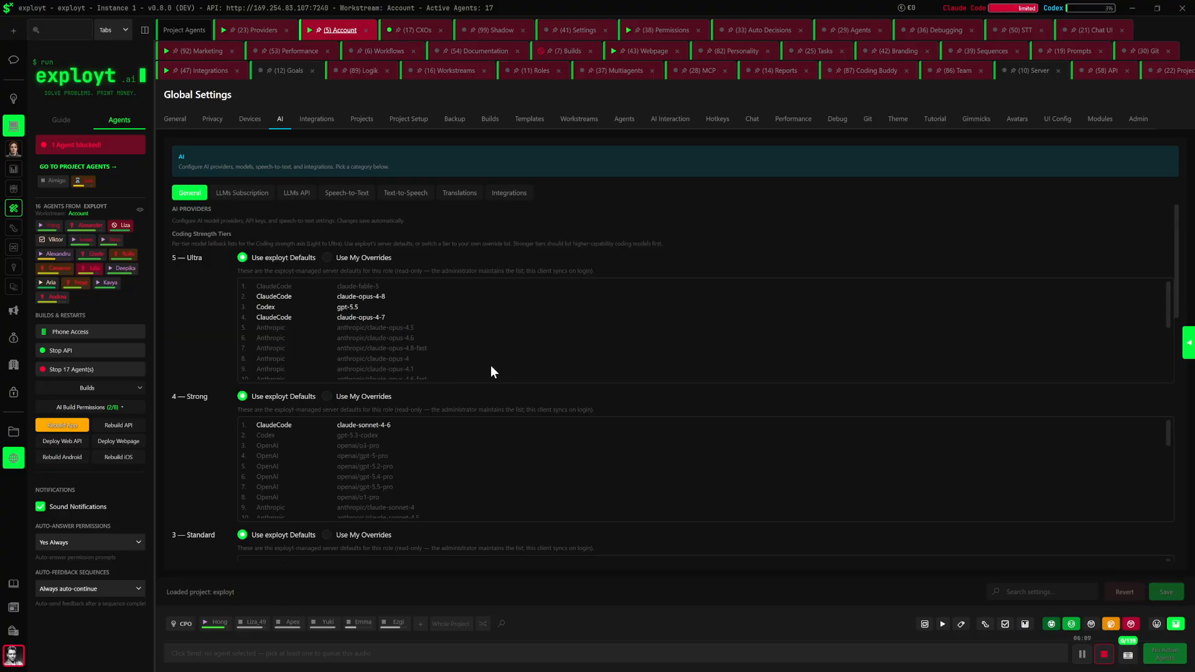
pyautogui.scroll(-2, 192, 309)
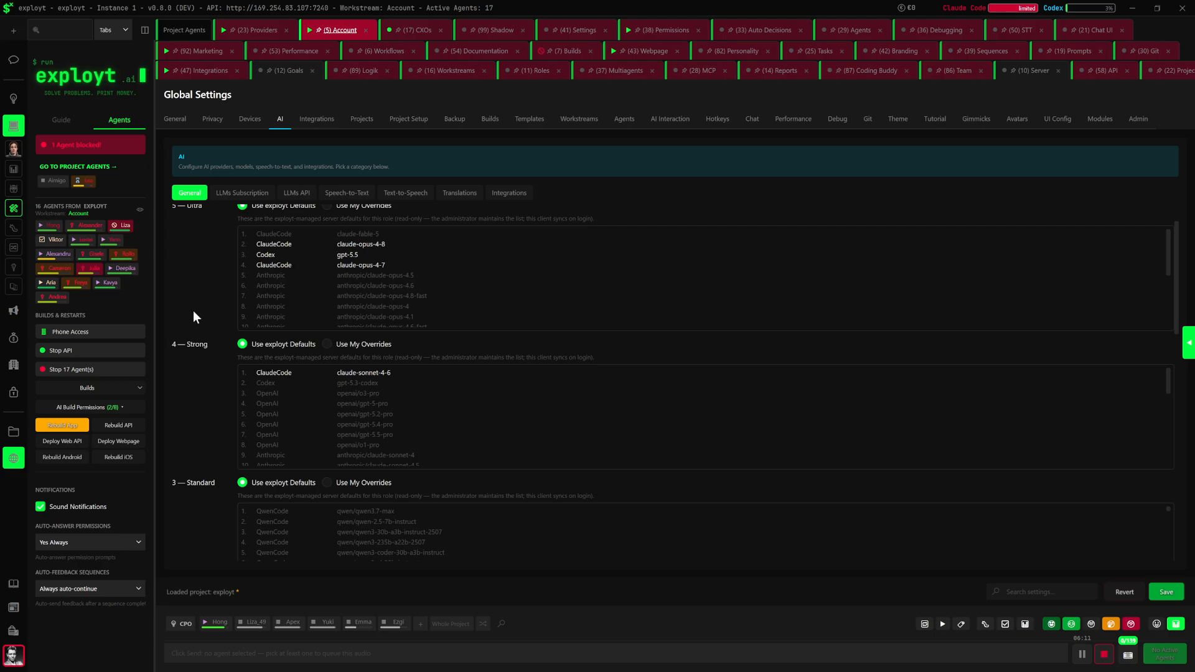
pyautogui.scroll(2, 193, 311)
pyautogui.scroll(-1, 199, 330)
pyautogui.scroll(-9, 207, 423)
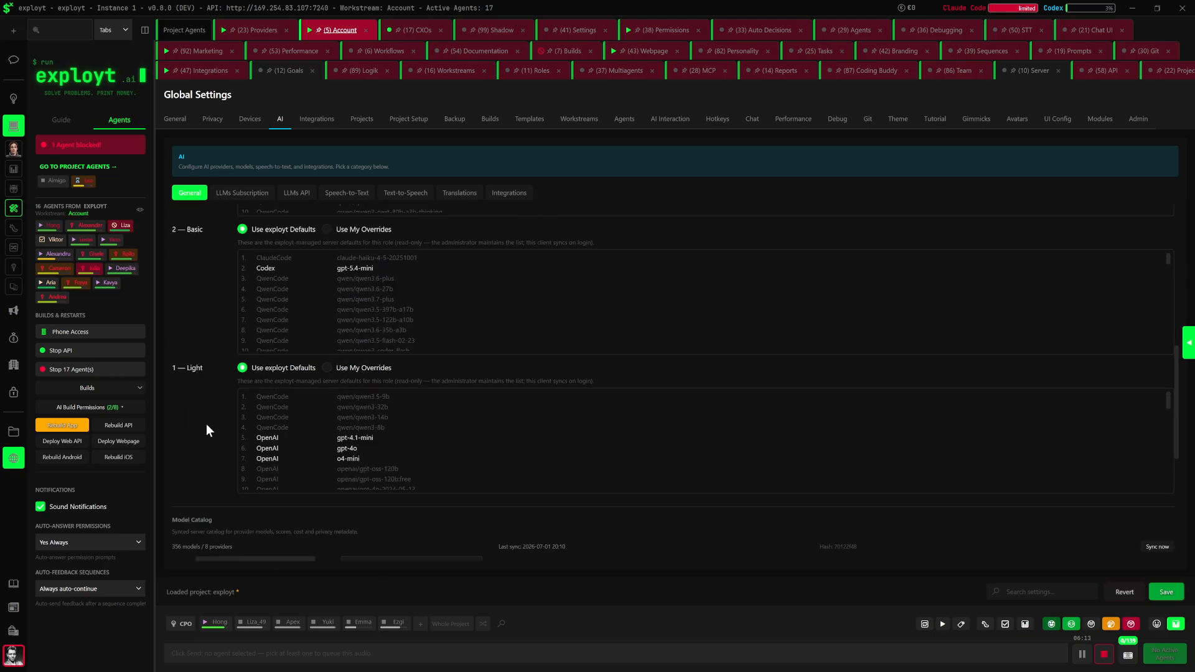
# Look through the model catalog's providers, availability, tiers, quality, privacy and cost
pyautogui.scroll(-1, 208, 424)
pyautogui.scroll(-5, 770, 293)
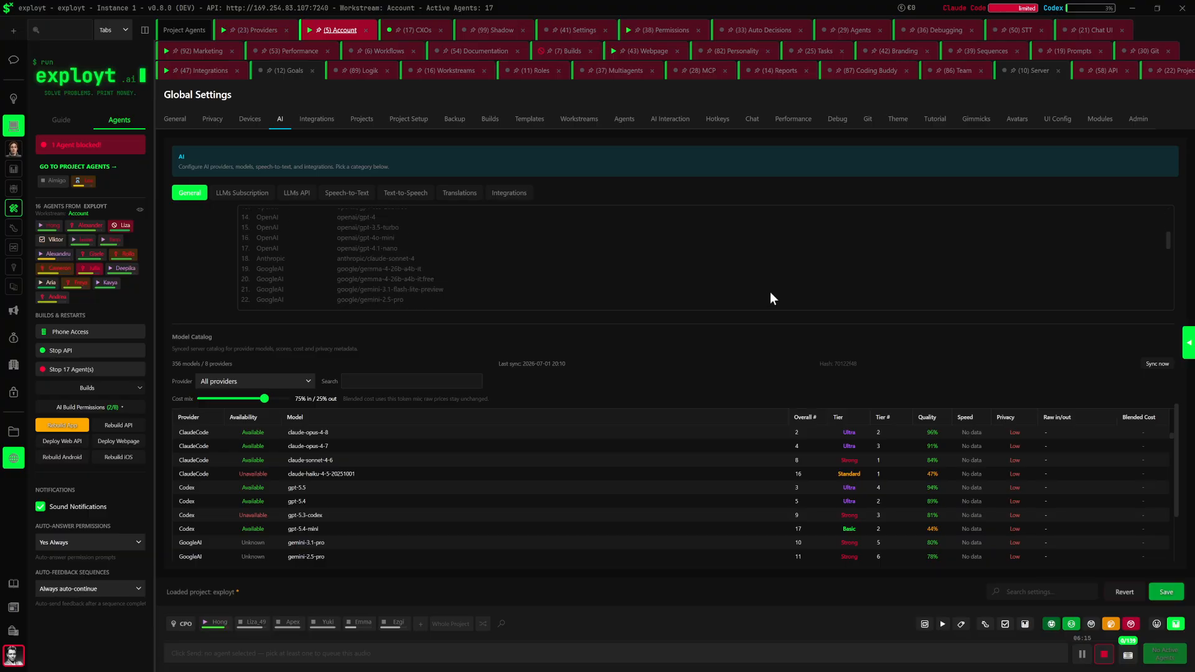
pyautogui.scroll(-5, 782, 447)
pyautogui.scroll(-5, 544, 499)
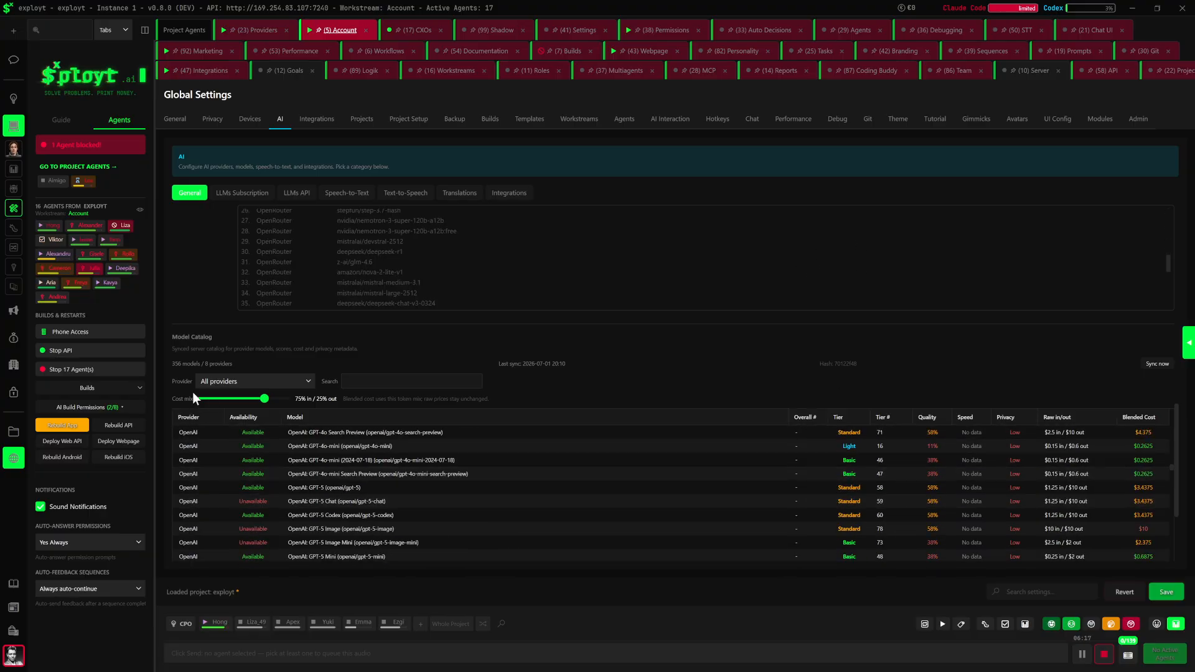
pyautogui.scroll(-5, 164, 450)
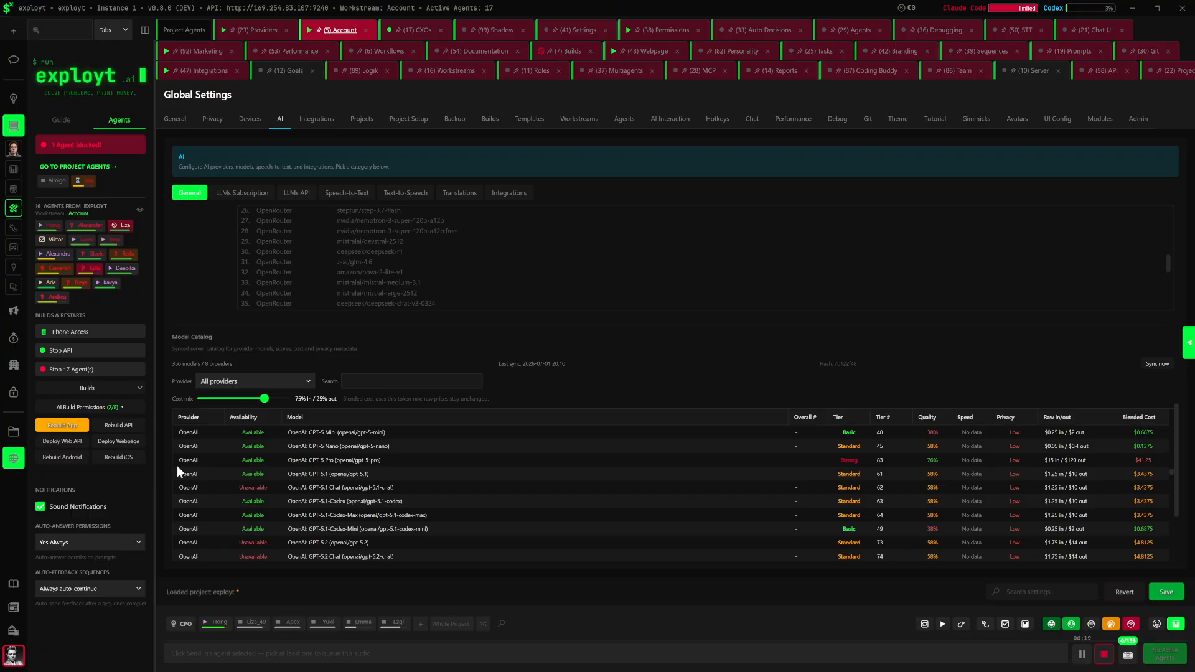
pyautogui.scroll(-2, 172, 512)
pyautogui.scroll(-3, 778, 345)
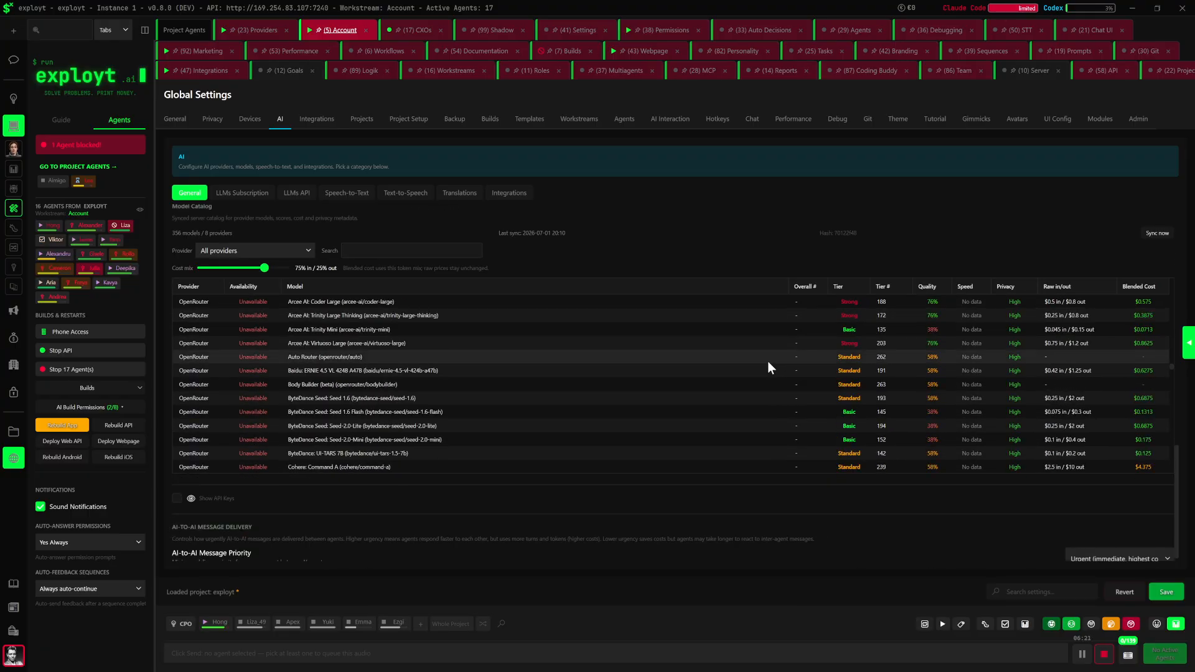
# Return to the coding strength tiers and compare their model fallback lists
pyautogui.scroll(2, 538, 220)
pyautogui.scroll(15, 538, 220)
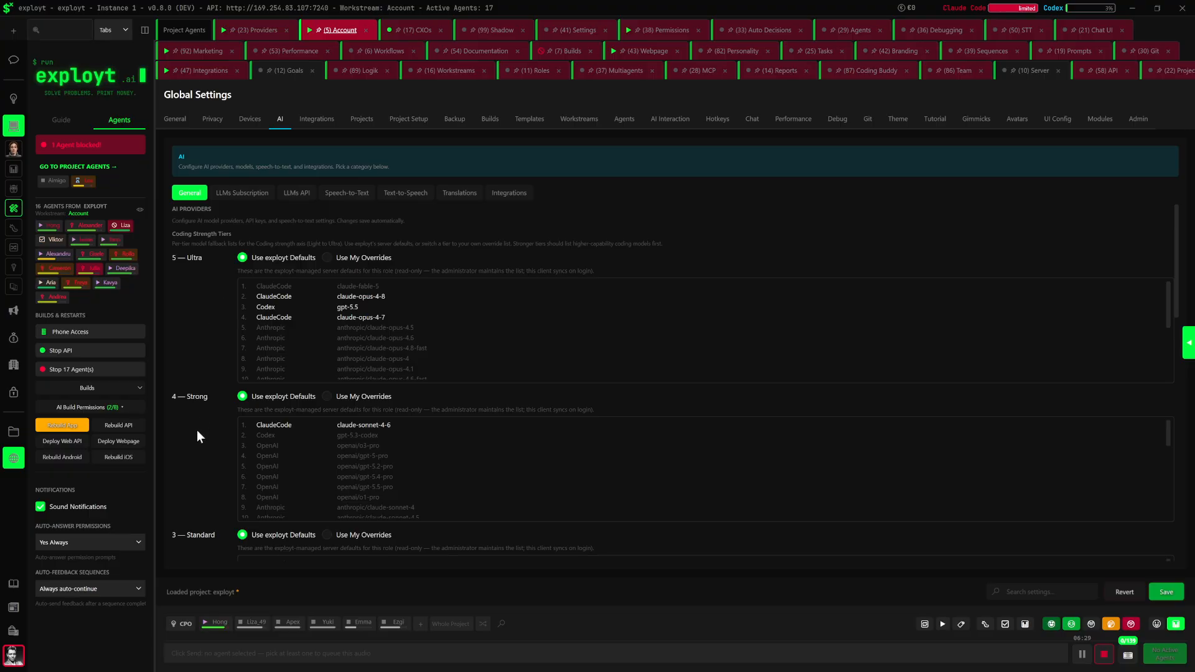
pyautogui.scroll(-3, 212, 497)
pyautogui.scroll(-2, 209, 514)
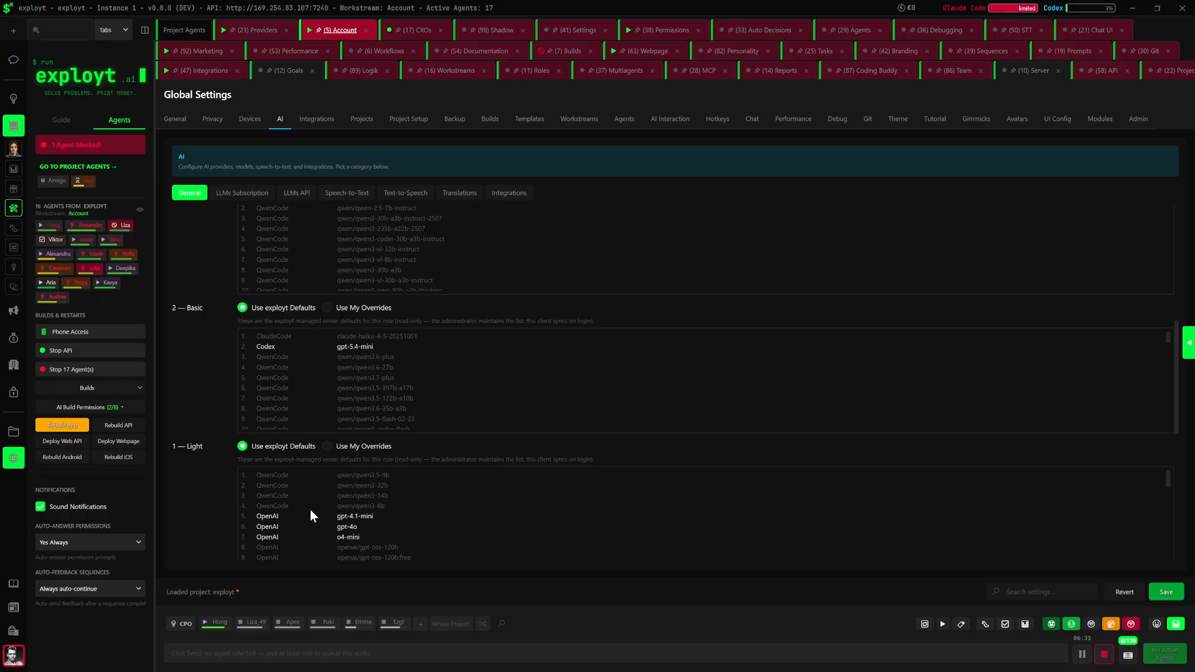
pyautogui.scroll(5, 206, 392)
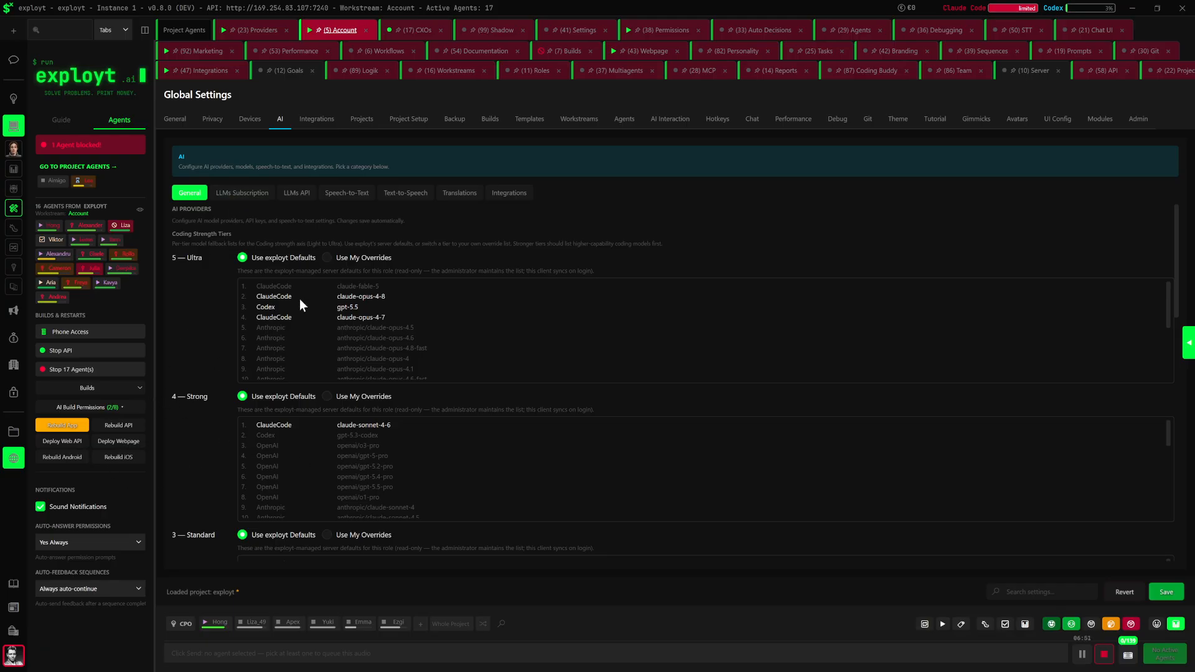
# Review the Claude Code and Codex subscription settings and inspect the account details form for adding a Codex account
pyautogui.click(235, 193)
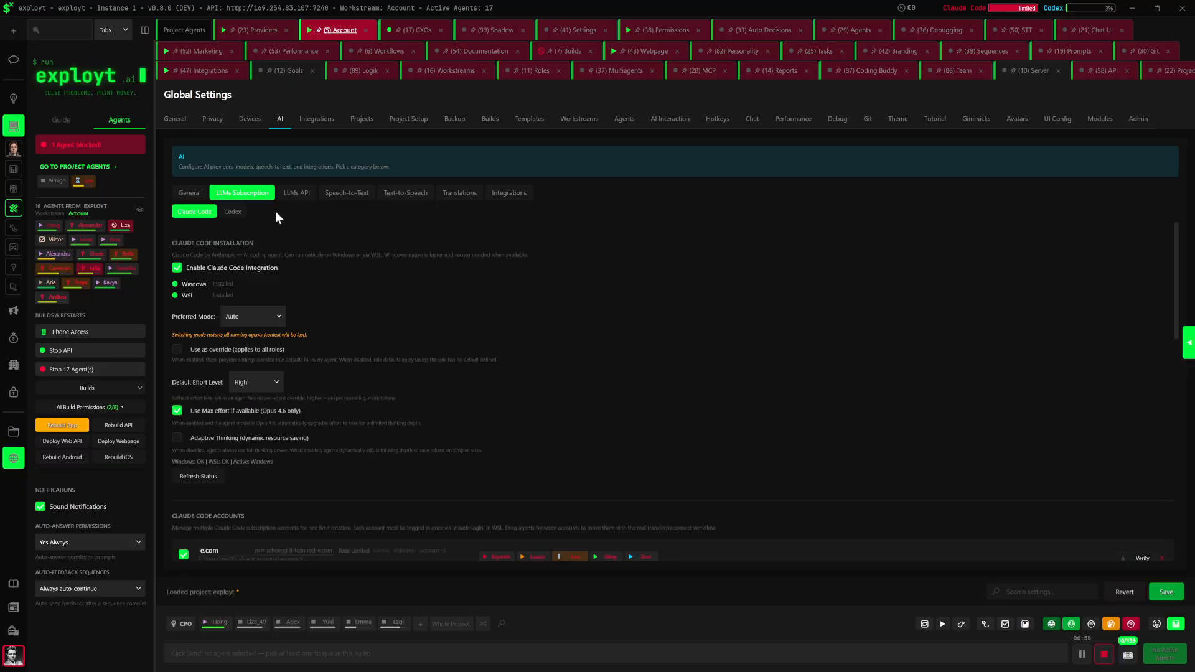
pyautogui.click(233, 212)
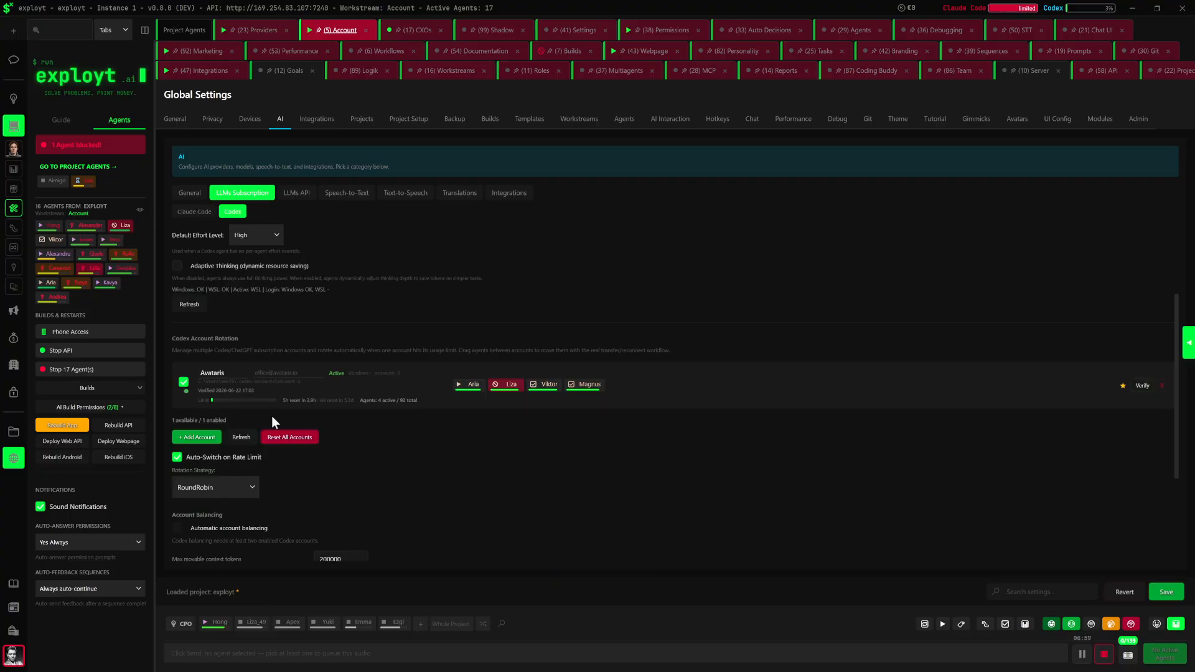
pyautogui.click(187, 437)
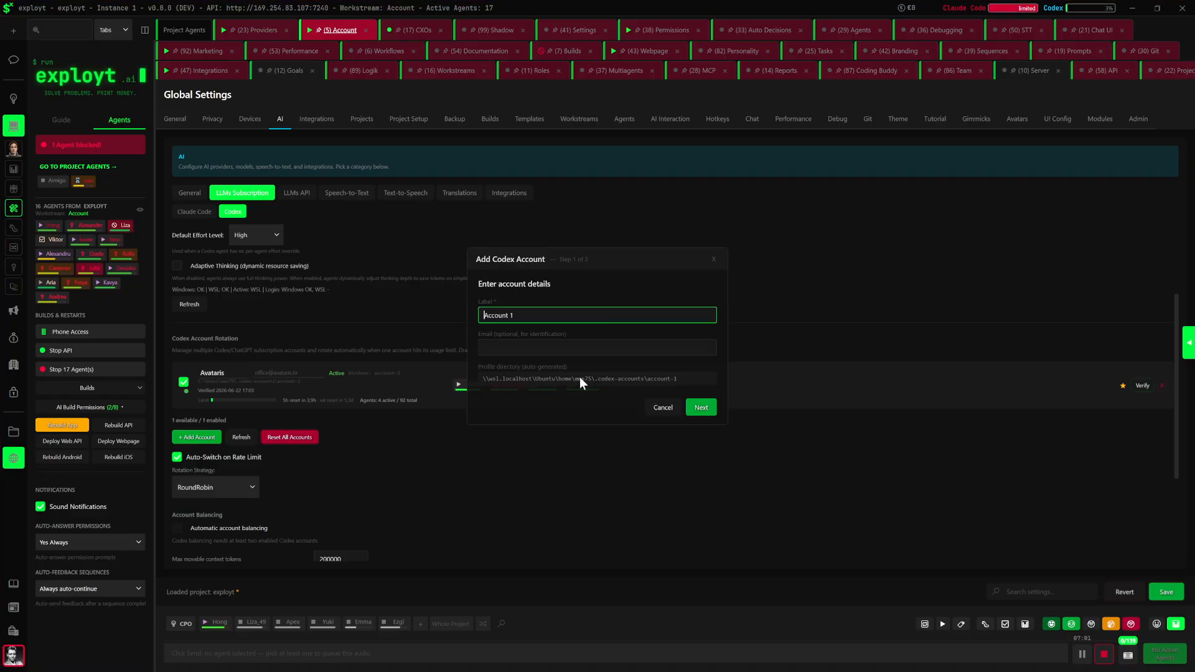
pyautogui.moveTo(523, 317); pyautogui.dragTo(433, 311)
pyautogui.click(522, 347)
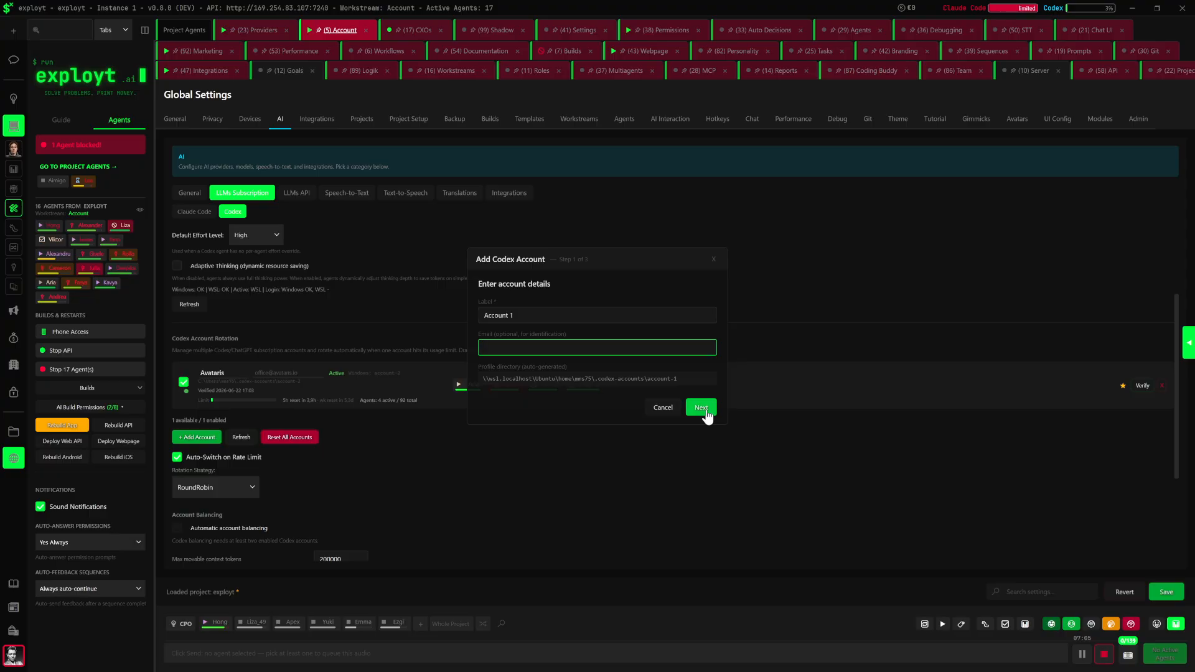
pyautogui.click(713, 259)
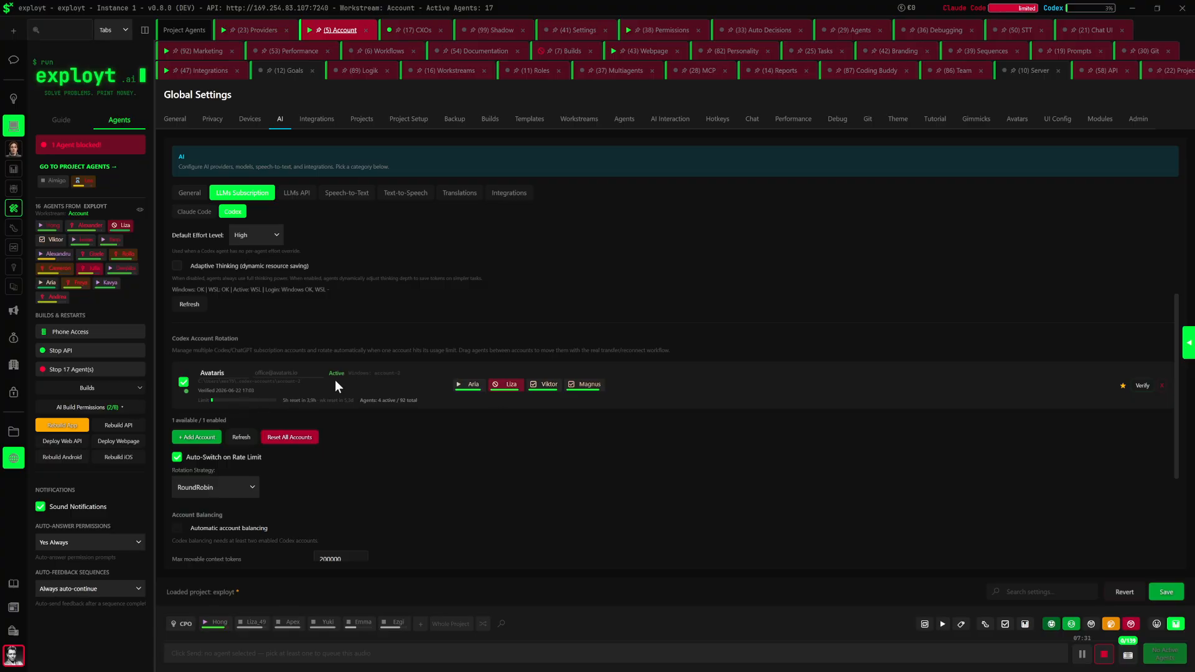
pyautogui.scroll(2, 415, 347)
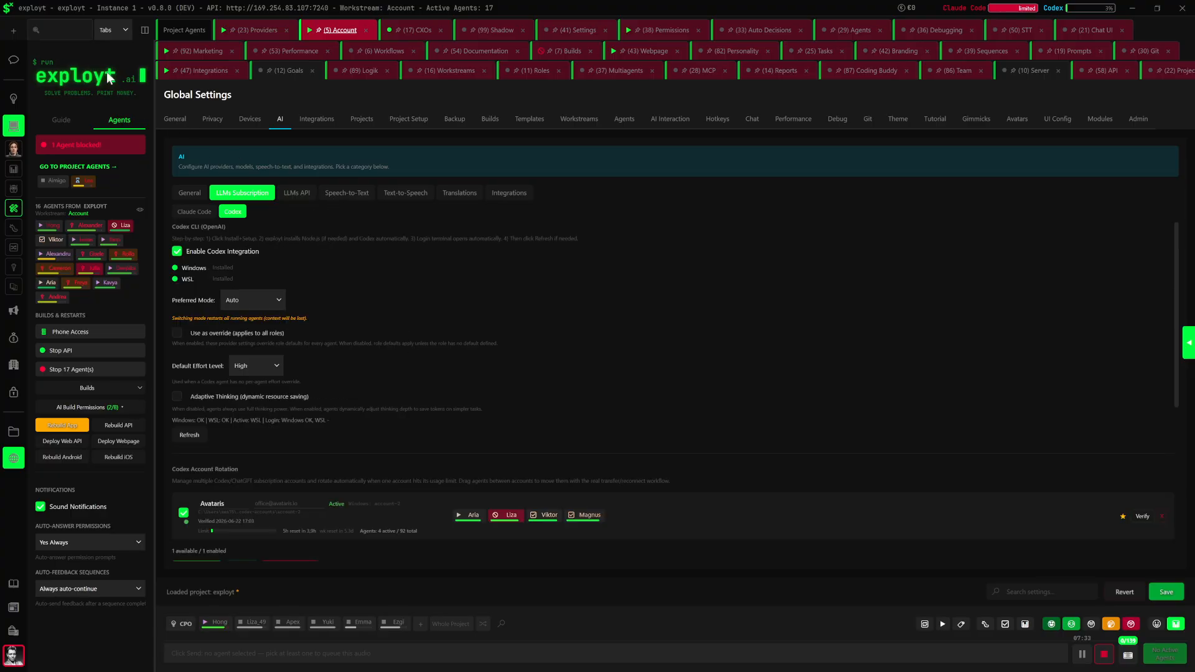
# Create a new workstream named "test" in the exployt project
pyautogui.click(12, 33)
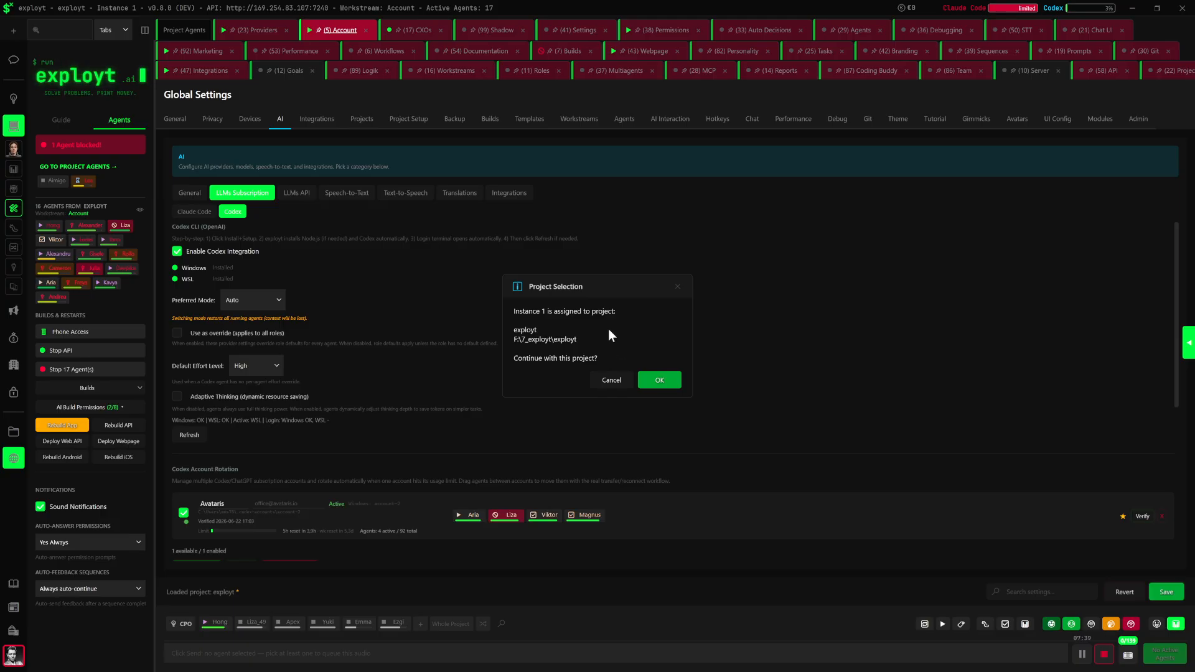
pyautogui.click(659, 379)
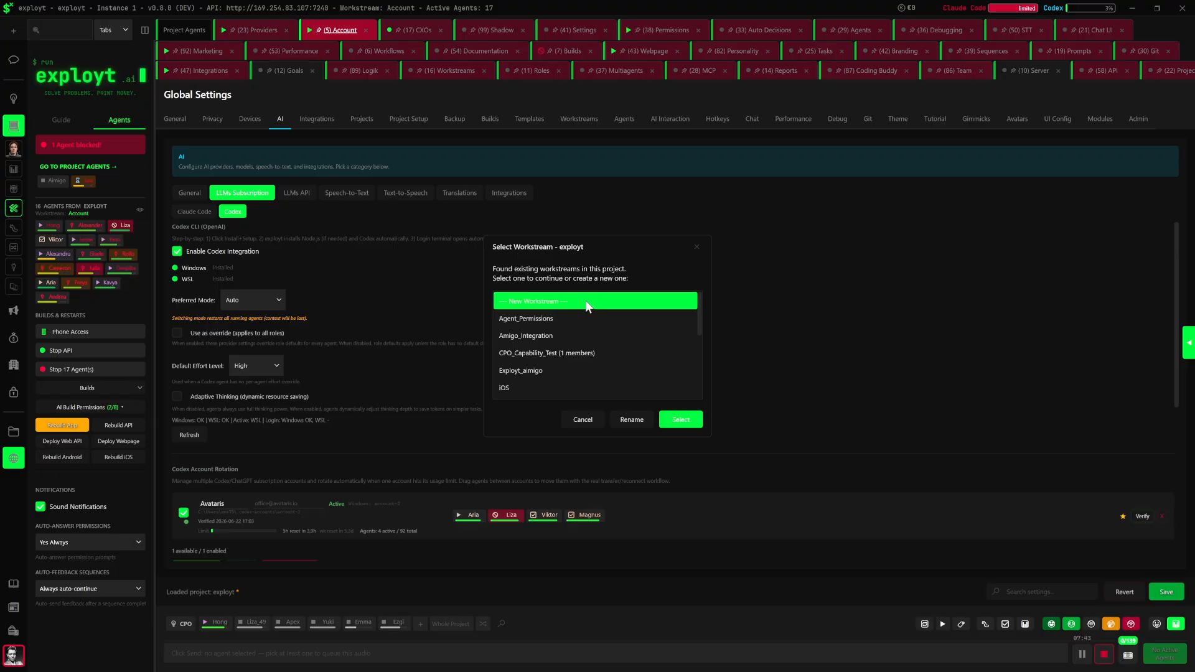
pyautogui.click(682, 420)
pyautogui.write('fgfg')
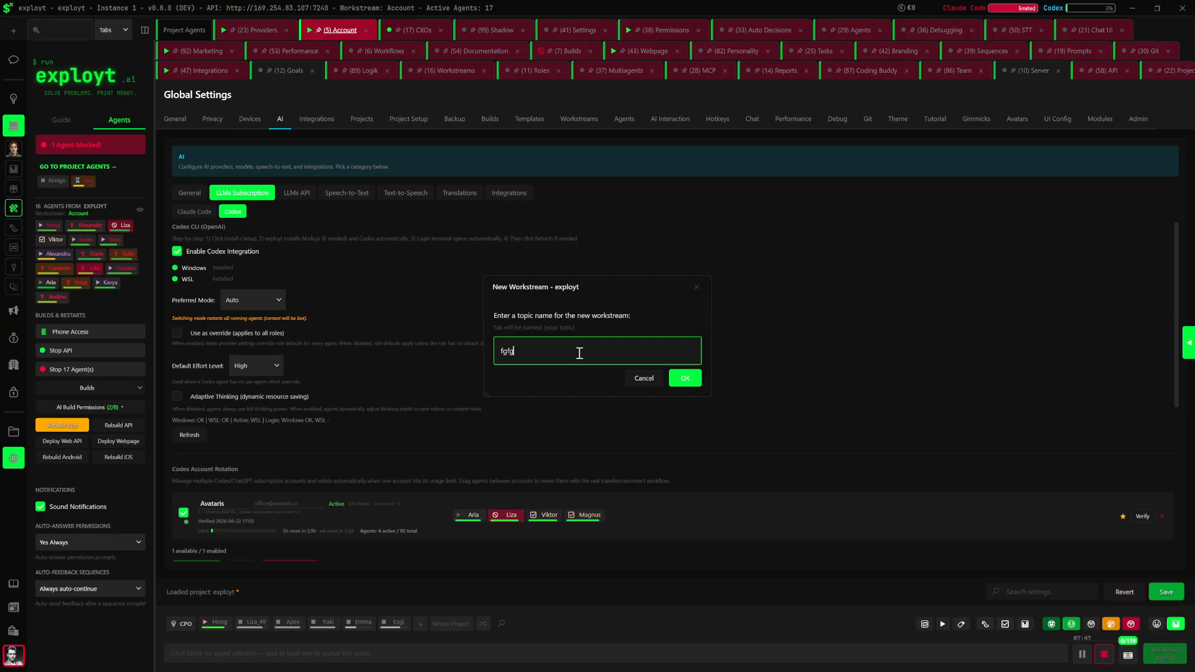
pyautogui.moveTo(579, 353); pyautogui.dragTo(496, 351)
pyautogui.press('BackSpace')
pyautogui.write('Test')
pyautogui.click(684, 377)
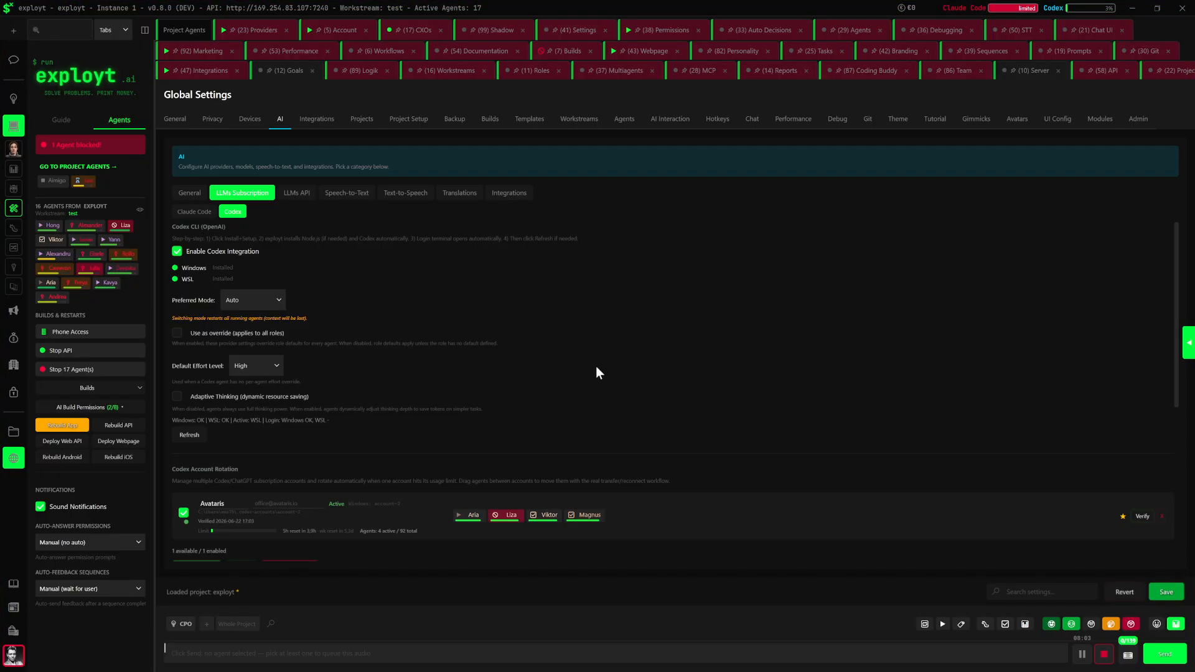
# Look through the workstreams in the team overview to locate the "test" workstream
pyautogui.click(10, 190)
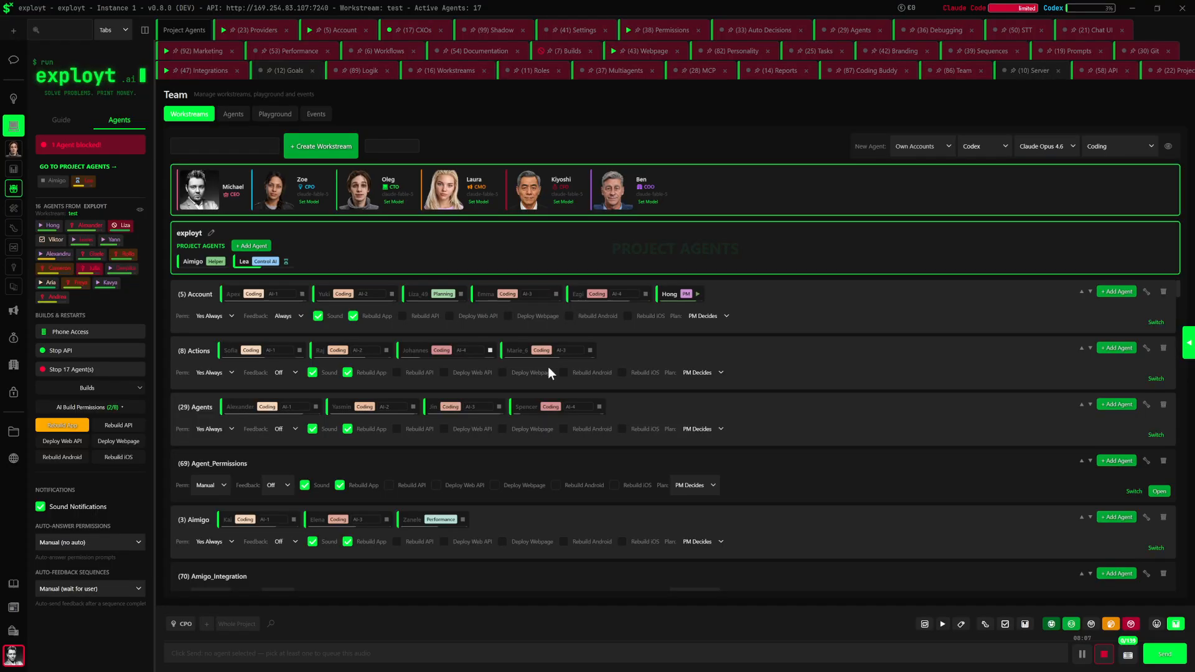
pyautogui.scroll(-10, 553, 402)
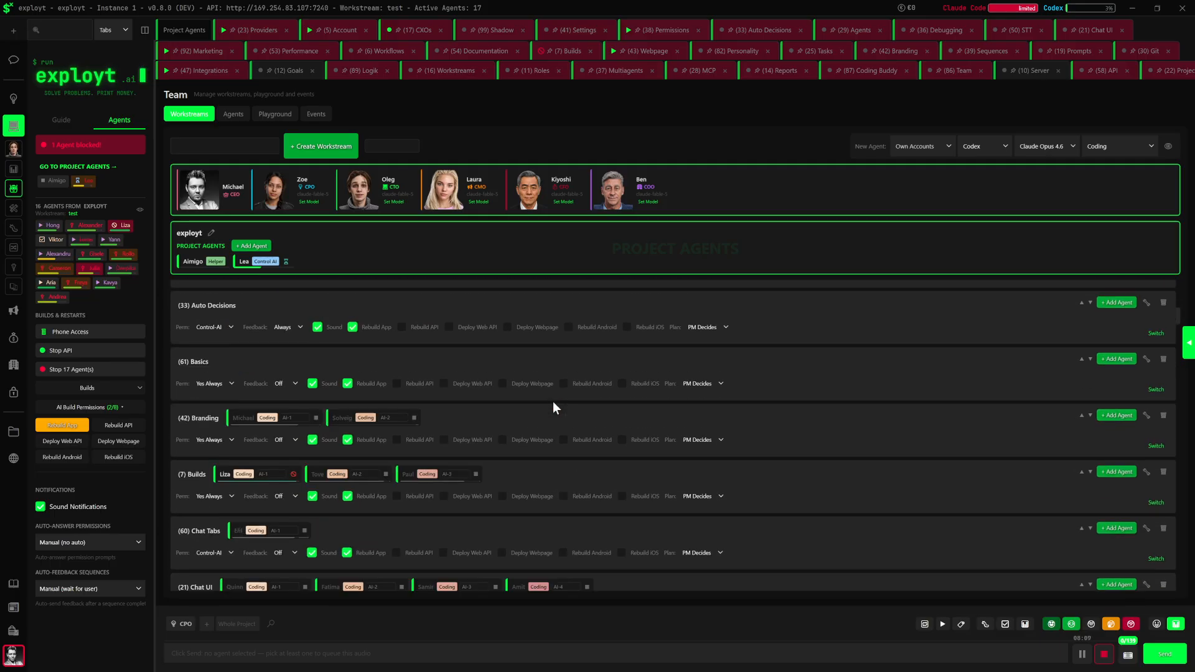
pyautogui.scroll(-6, 552, 402)
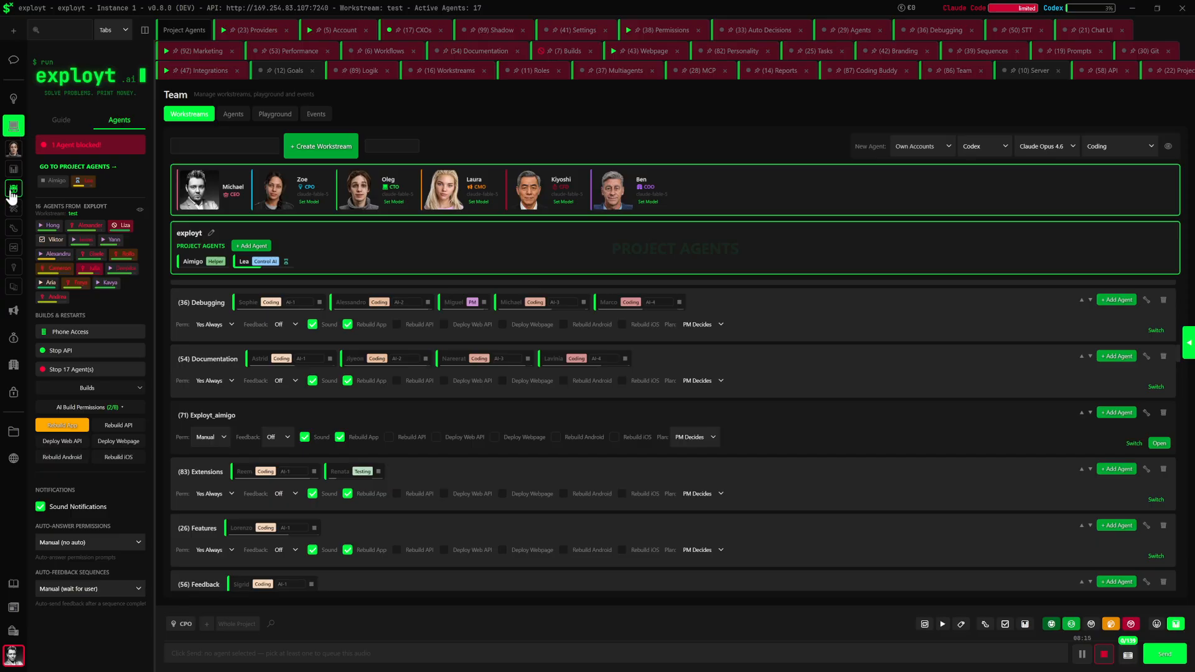
pyautogui.scroll(-8, 504, 423)
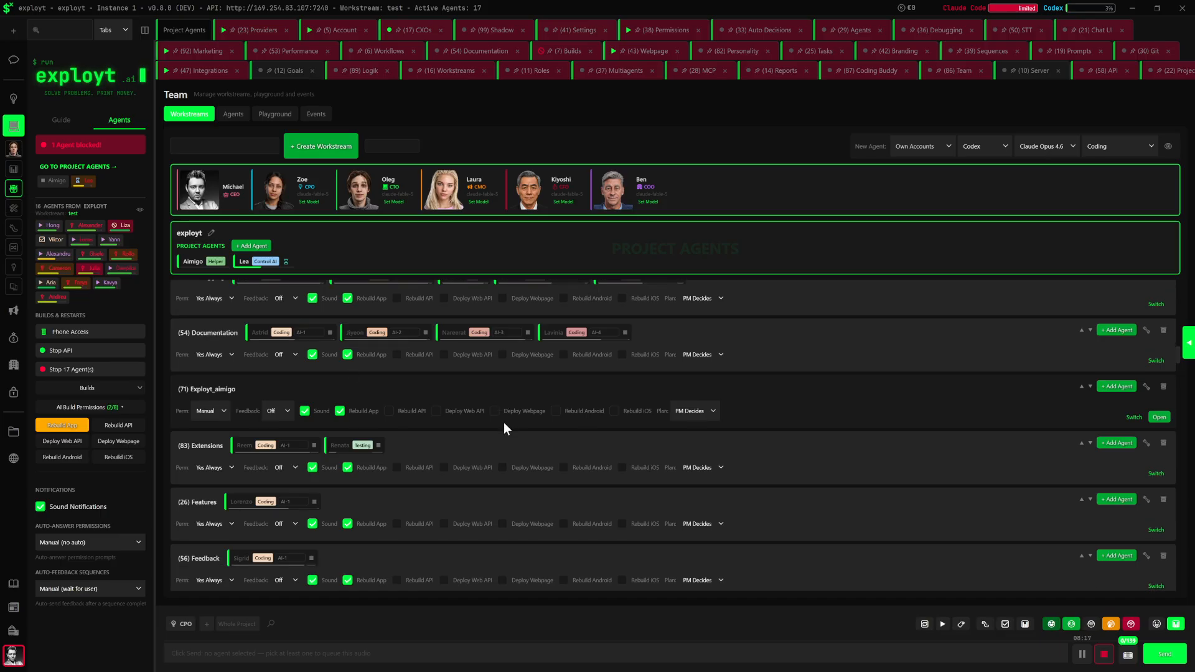
pyautogui.scroll(-10, 569, 483)
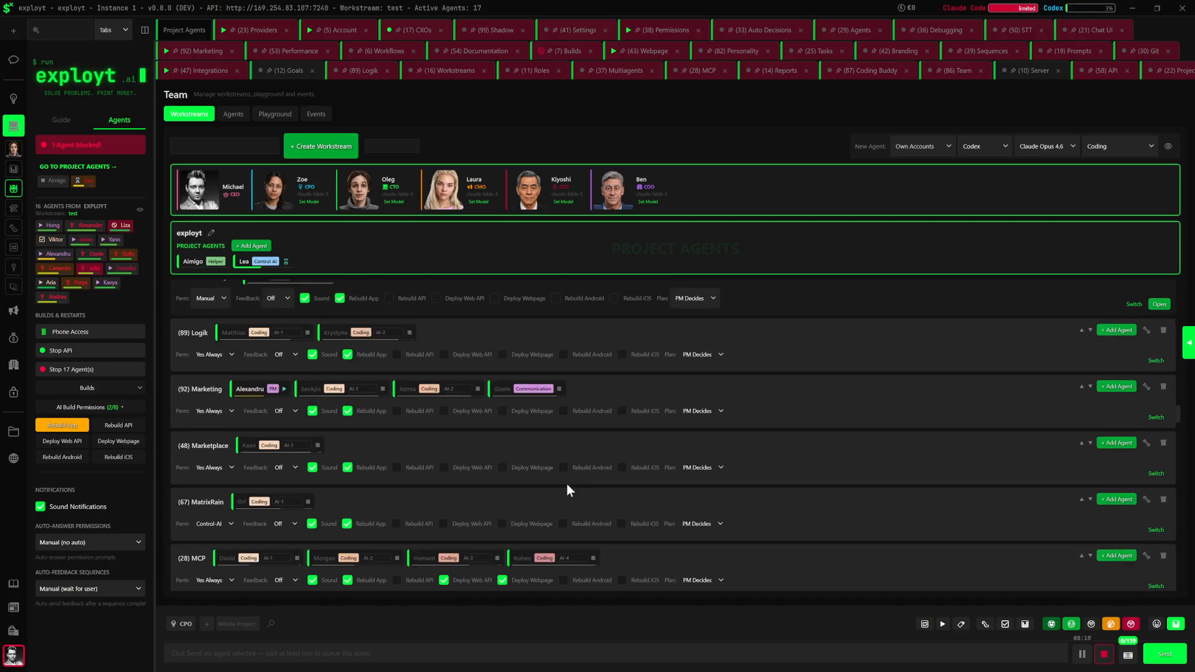
pyautogui.scroll(-10, 613, 491)
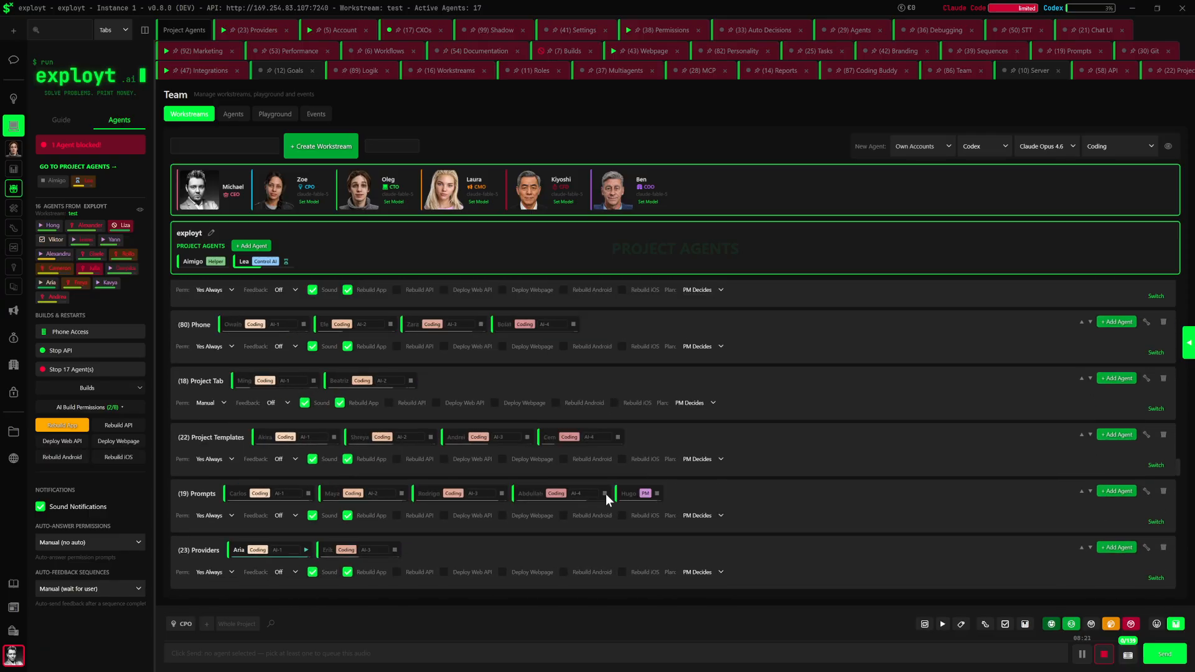
pyautogui.scroll(-8, 605, 493)
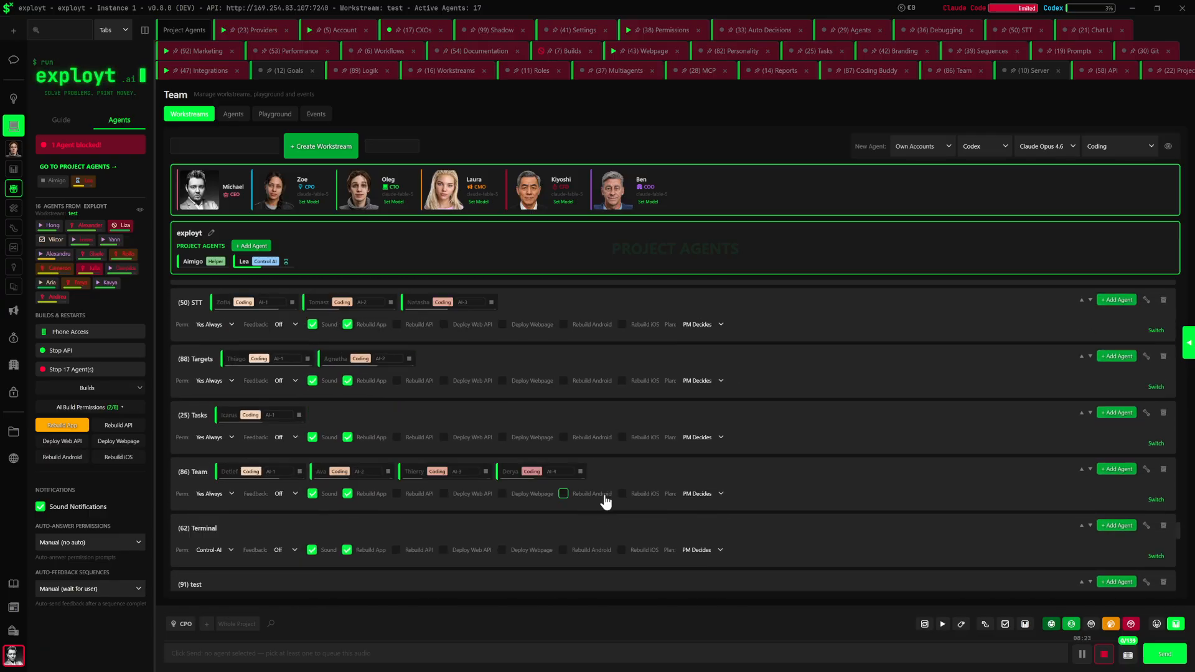
pyautogui.scroll(-4, 595, 483)
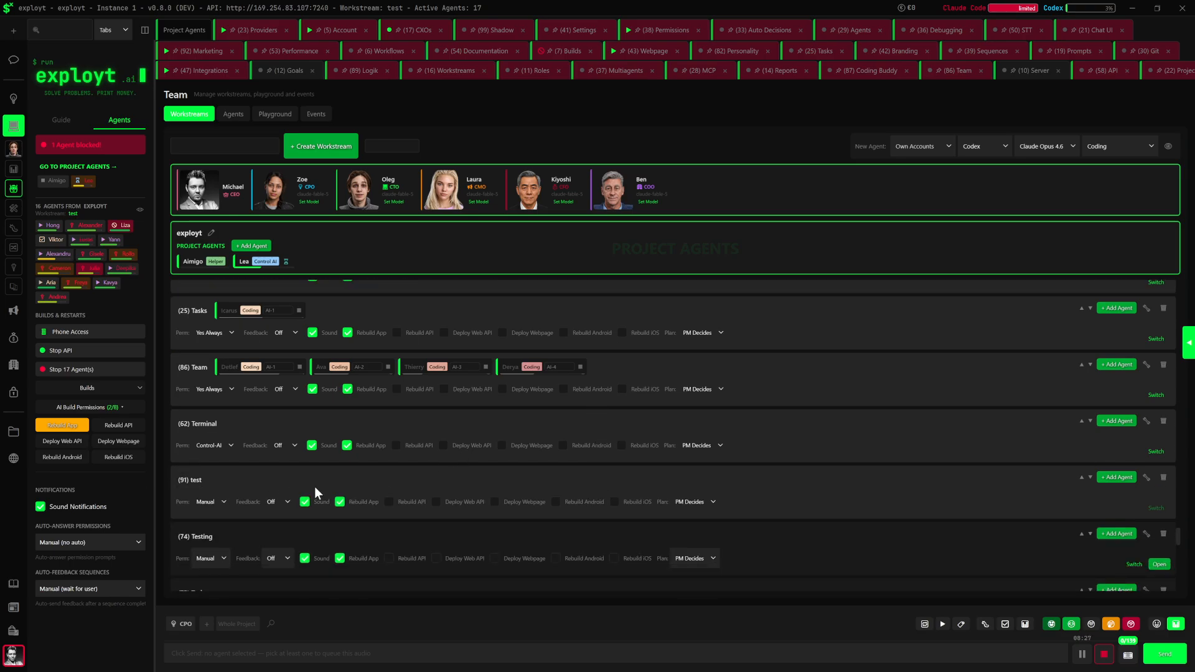
pyautogui.scroll(-1, 207, 478)
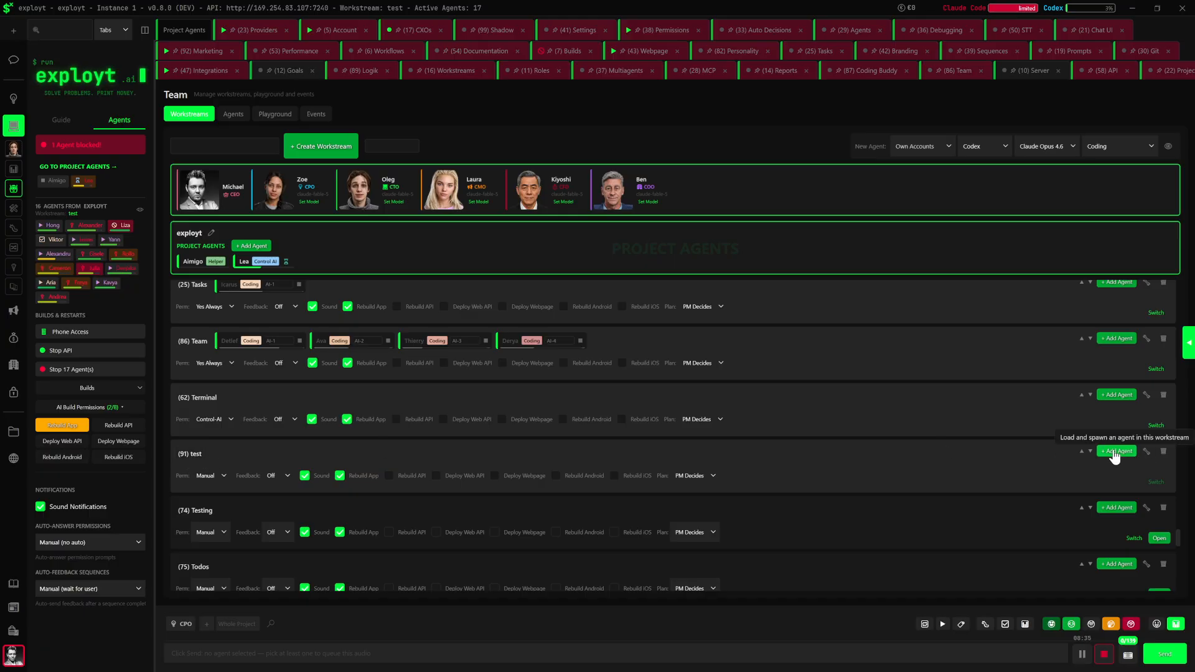
# Review the account source and provider options for new agents and choose Codex as the provider
pyautogui.click(927, 148)
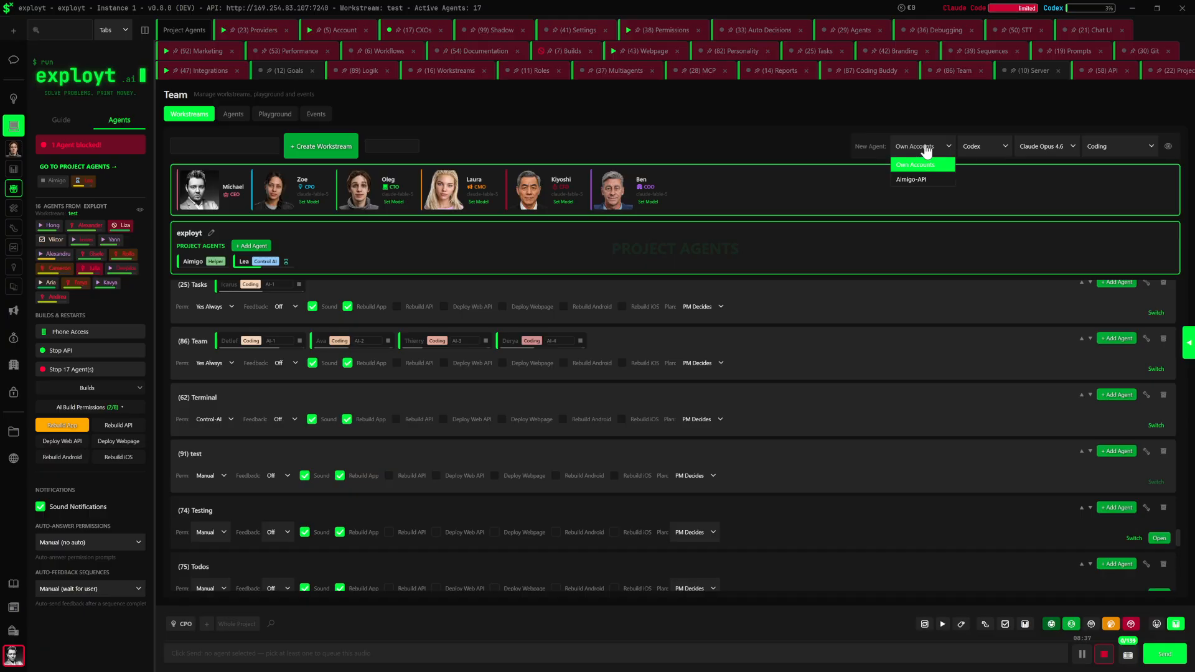
pyautogui.click(927, 148)
pyautogui.click(926, 148)
pyautogui.click(979, 148)
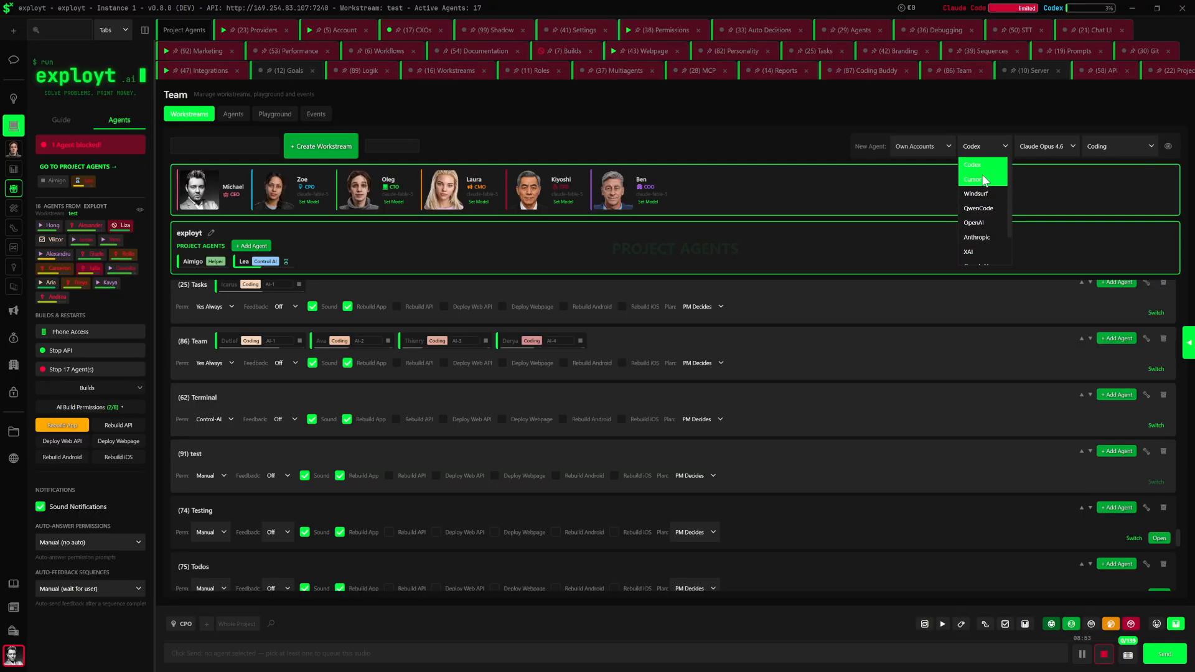
pyautogui.scroll(-2, 994, 215)
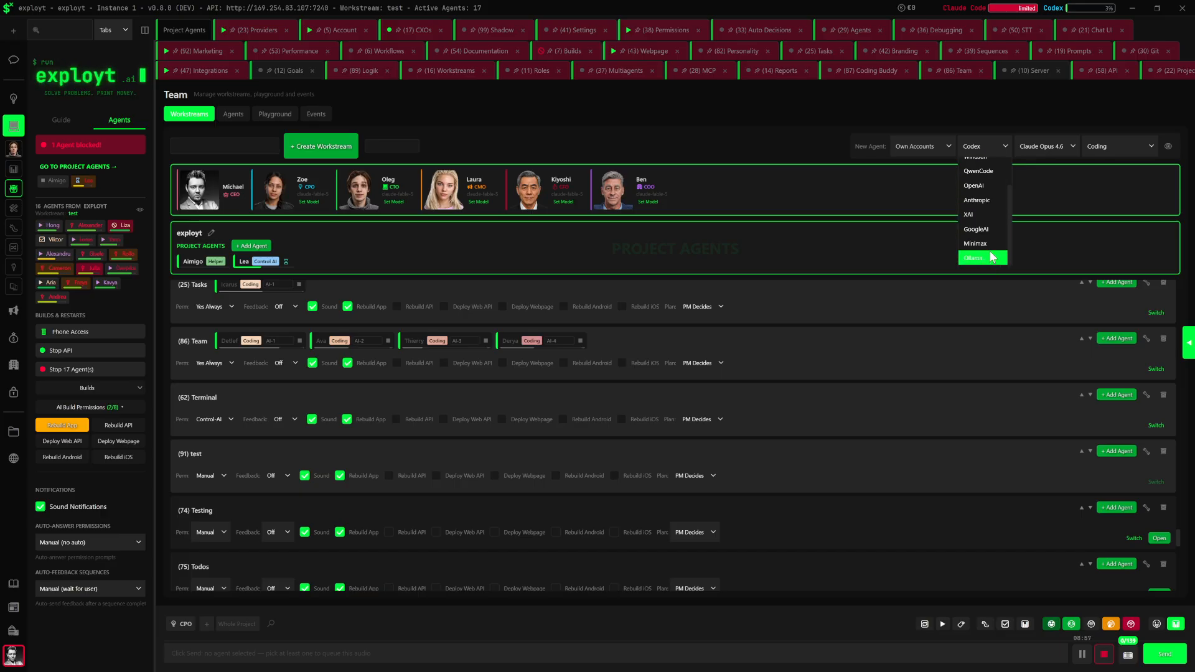
pyautogui.scroll(2, 987, 220)
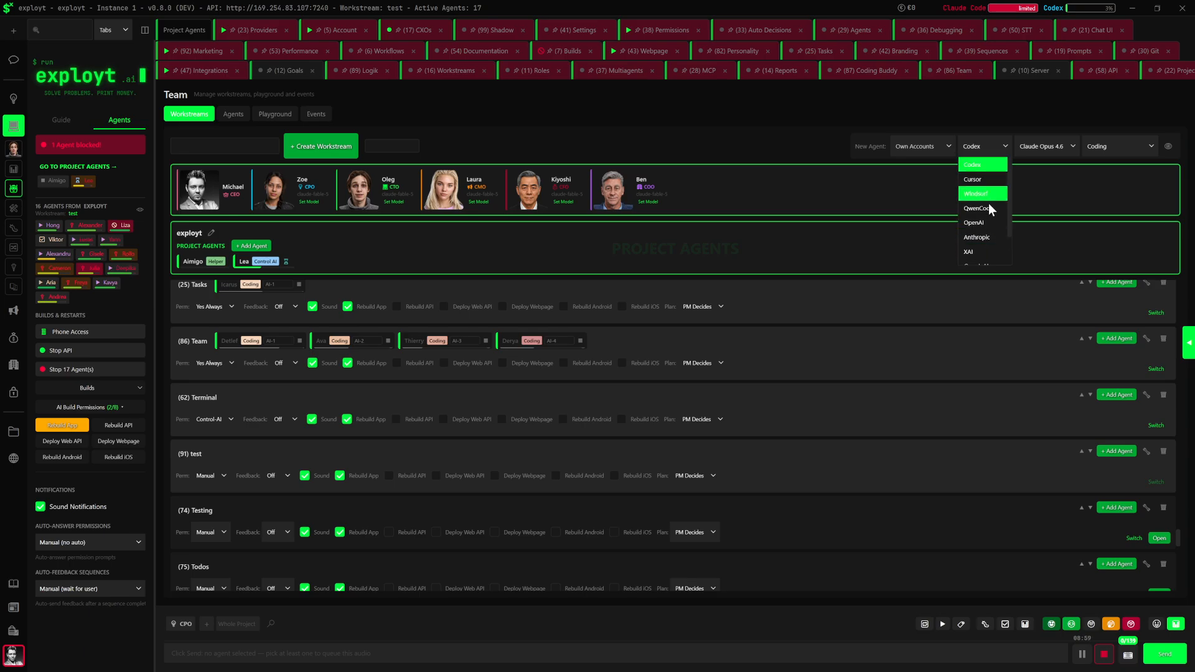
pyautogui.scroll(-1, 992, 206)
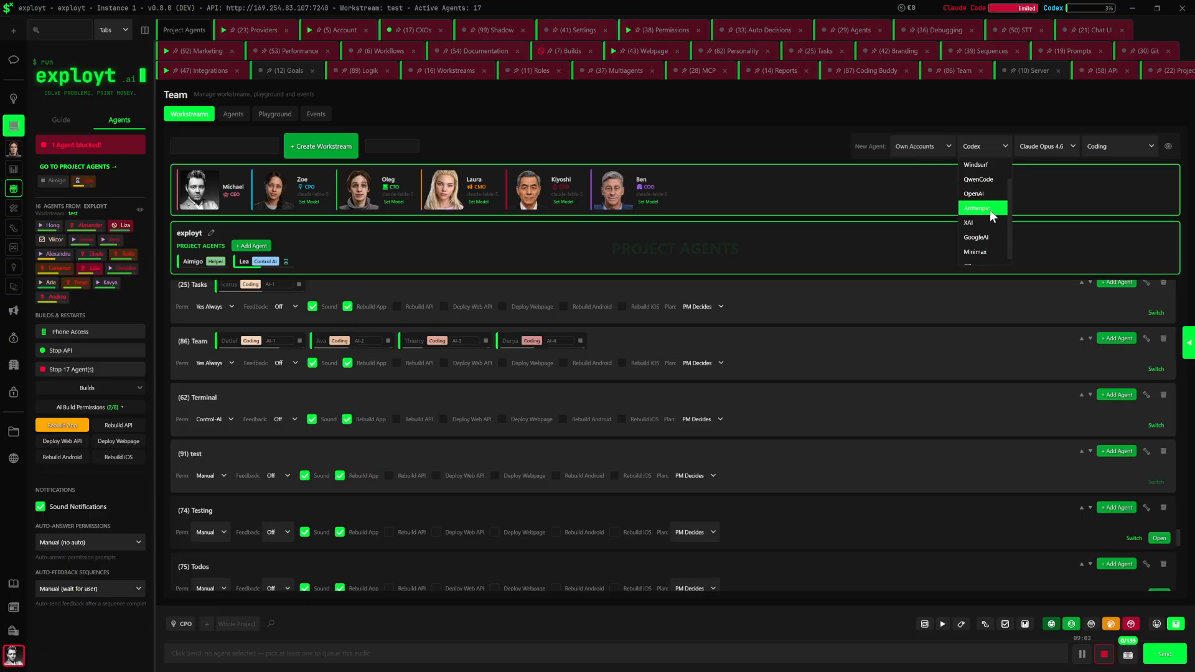
pyautogui.scroll(-1, 991, 213)
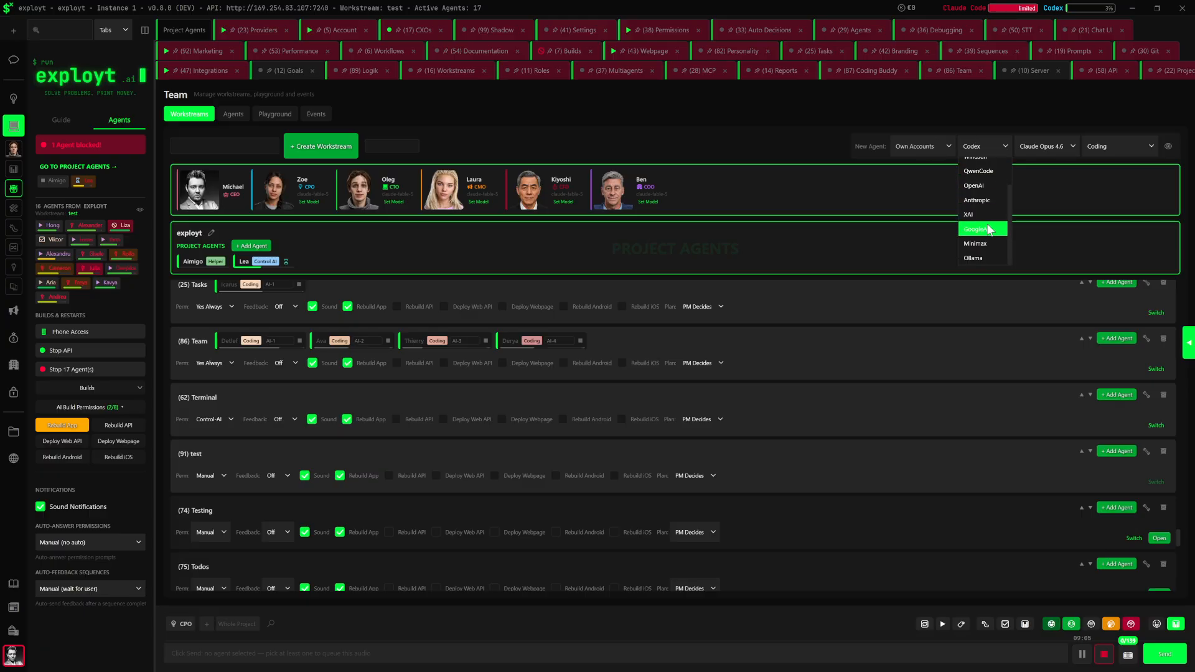
pyautogui.scroll(2, 990, 229)
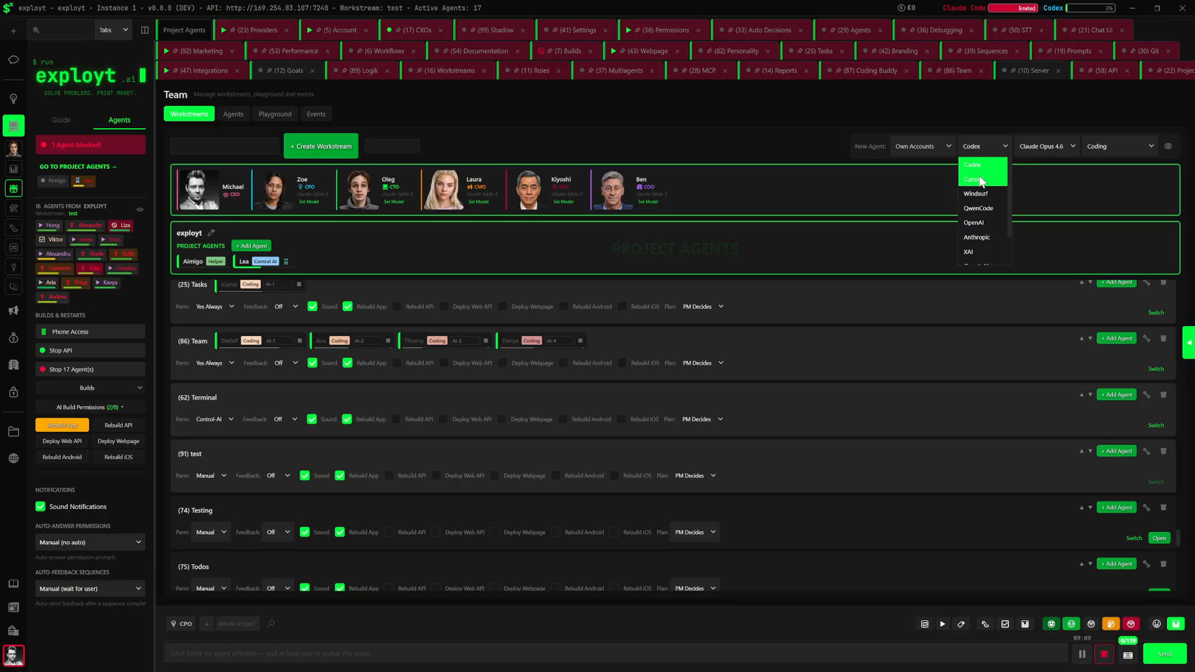
pyautogui.click(978, 165)
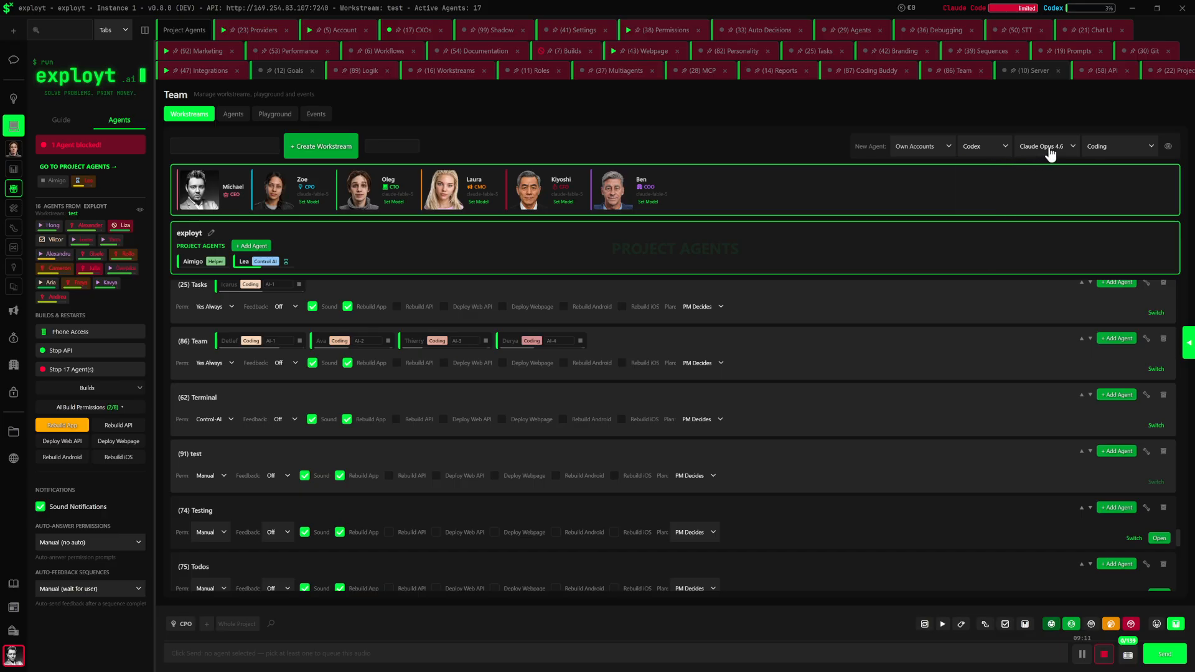
# Check the new agent's model and role options and add a Coding agent with Claude Opus 4.6 to the "test" workstream
pyautogui.click(1046, 149)
pyautogui.scroll(-2, 1050, 214)
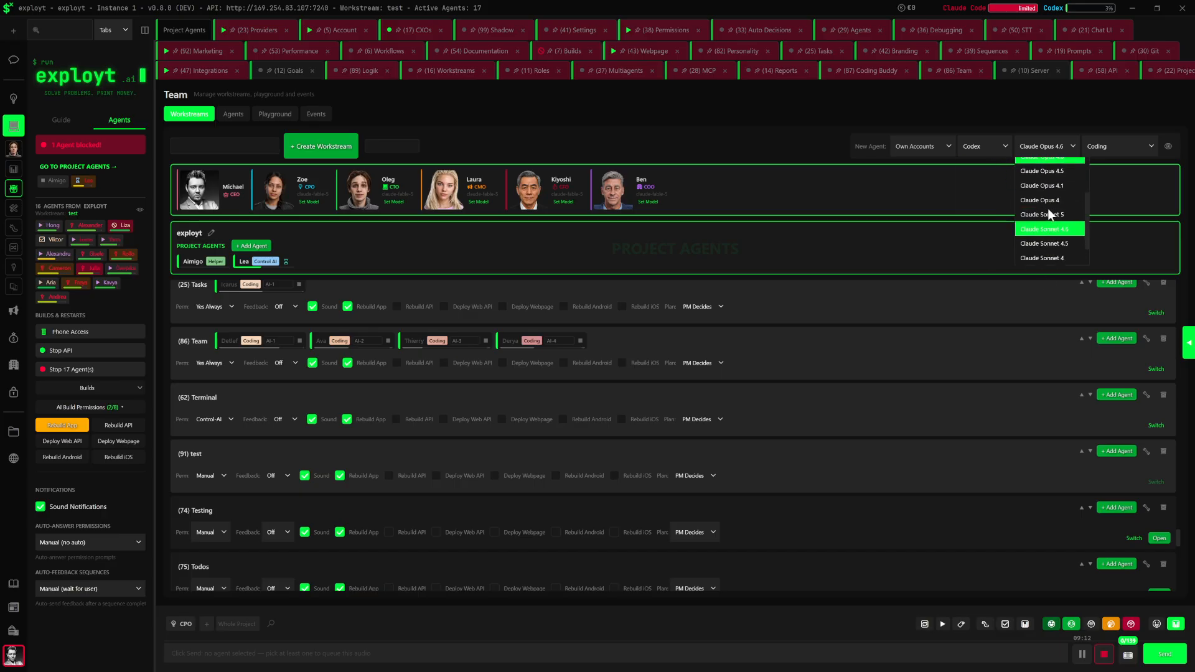
pyautogui.click(1094, 147)
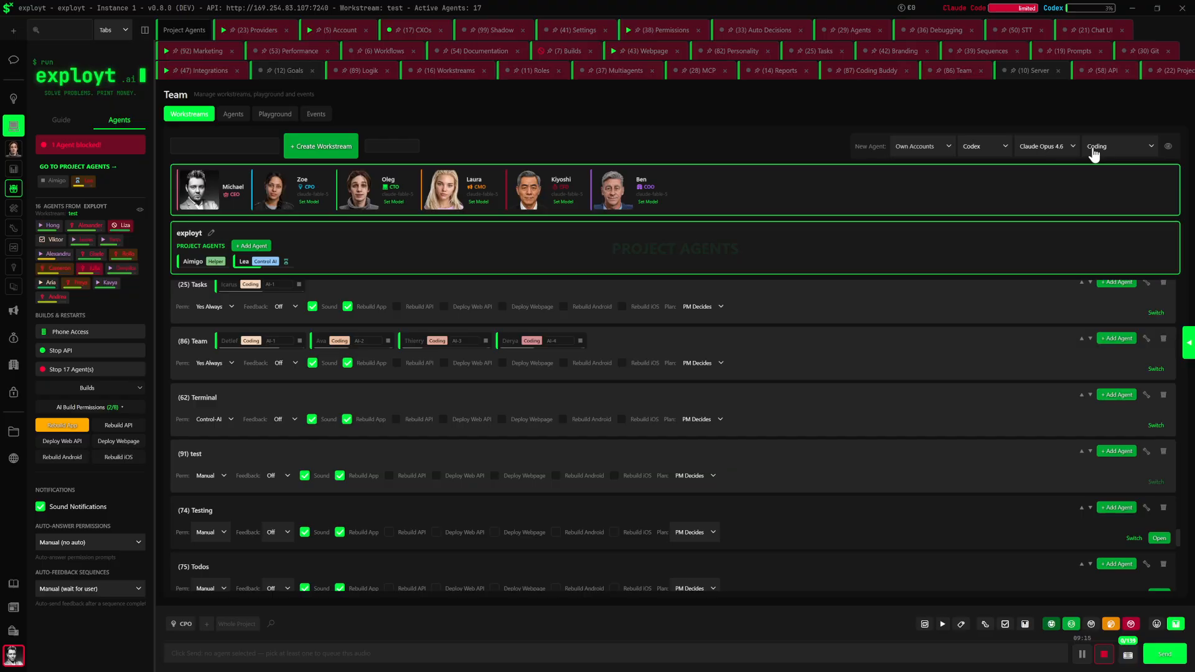
pyautogui.click(1094, 149)
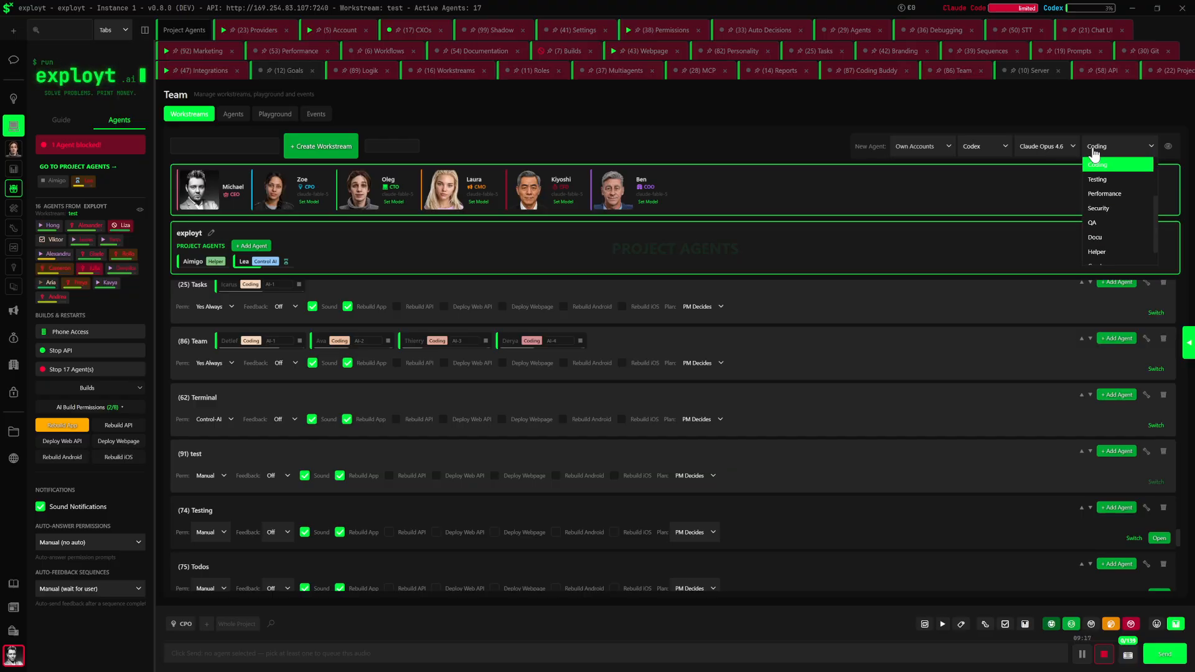
pyautogui.click(1094, 151)
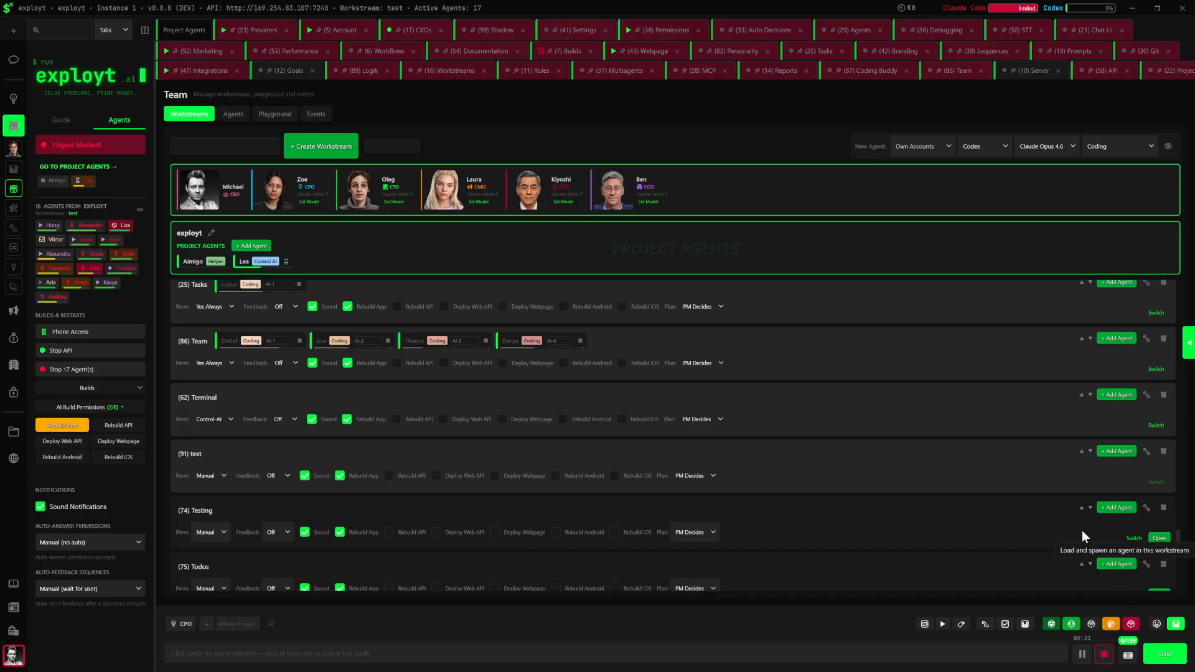
pyautogui.click(1115, 456)
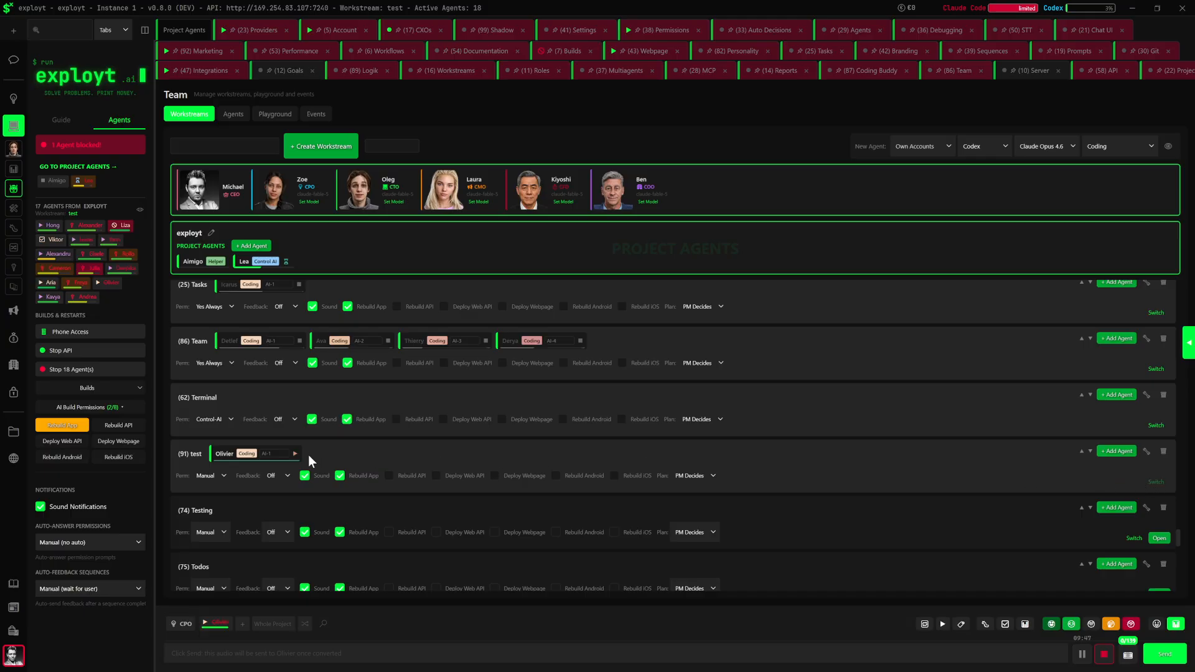
# Filter the workstream tabs by "test", open that workstream's chat and expand the Register Agent entry
pyautogui.click(65, 25)
pyautogui.write('test')
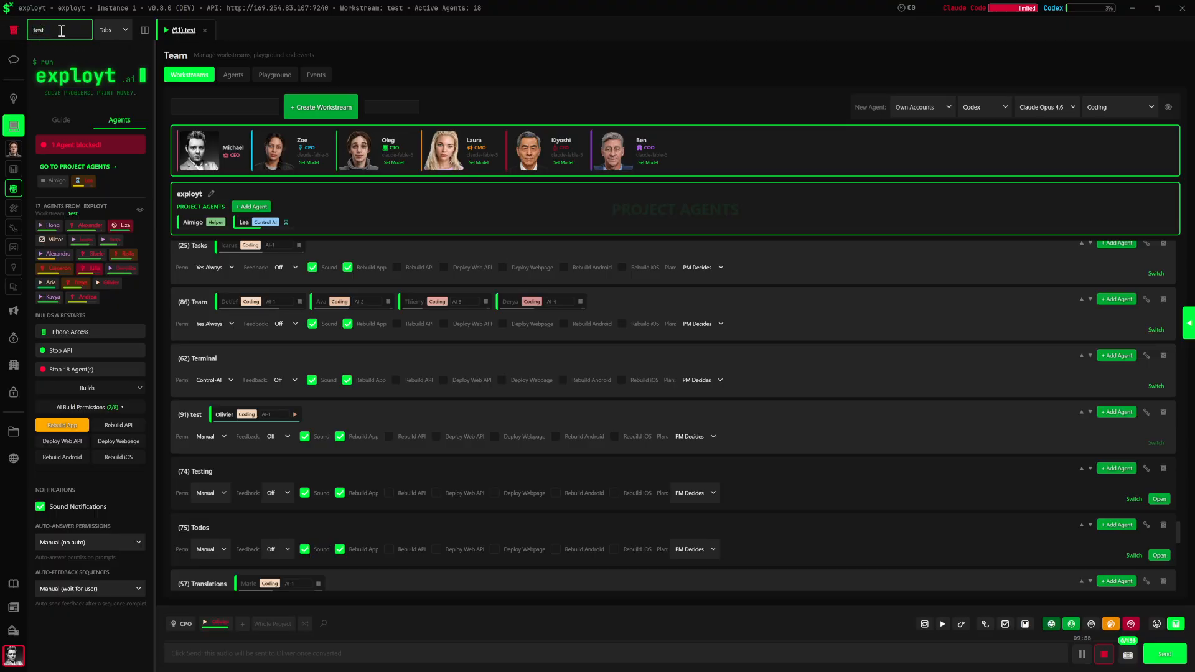
pyautogui.click(194, 31)
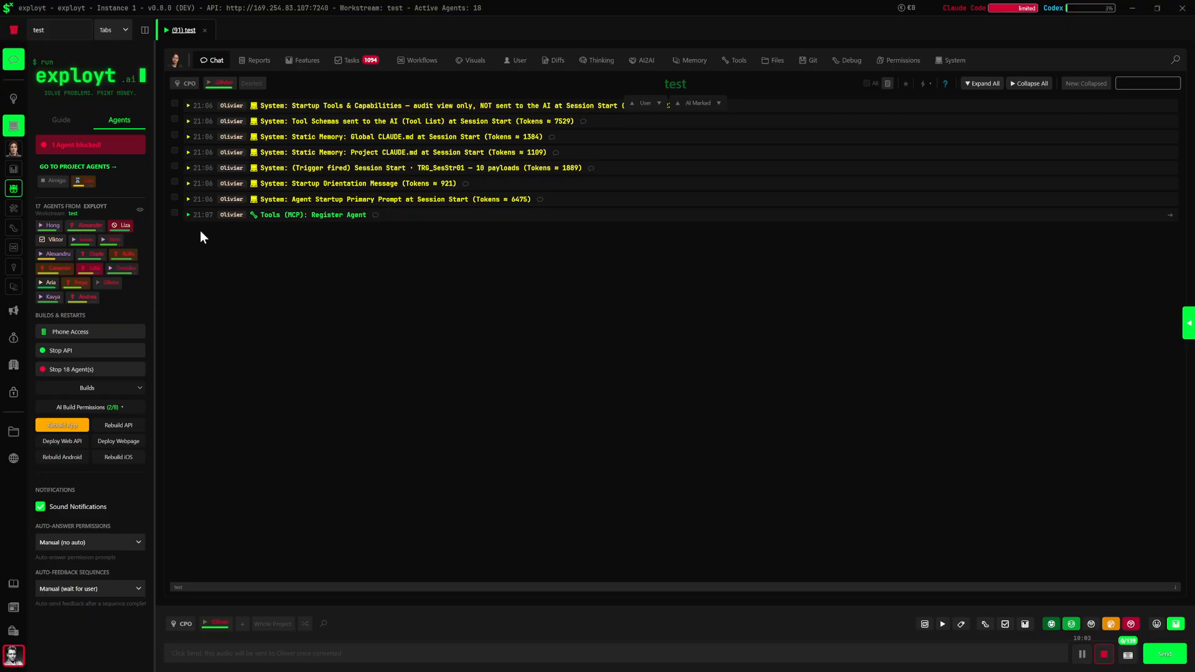
pyautogui.click(188, 215)
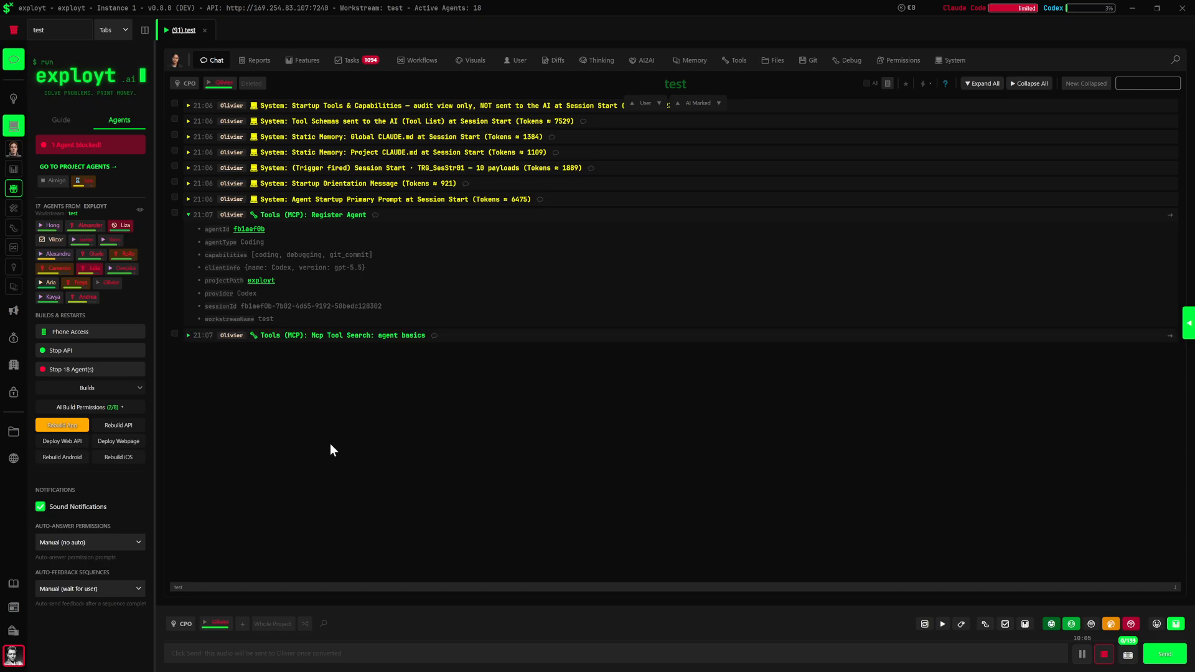
pyautogui.click(230, 655)
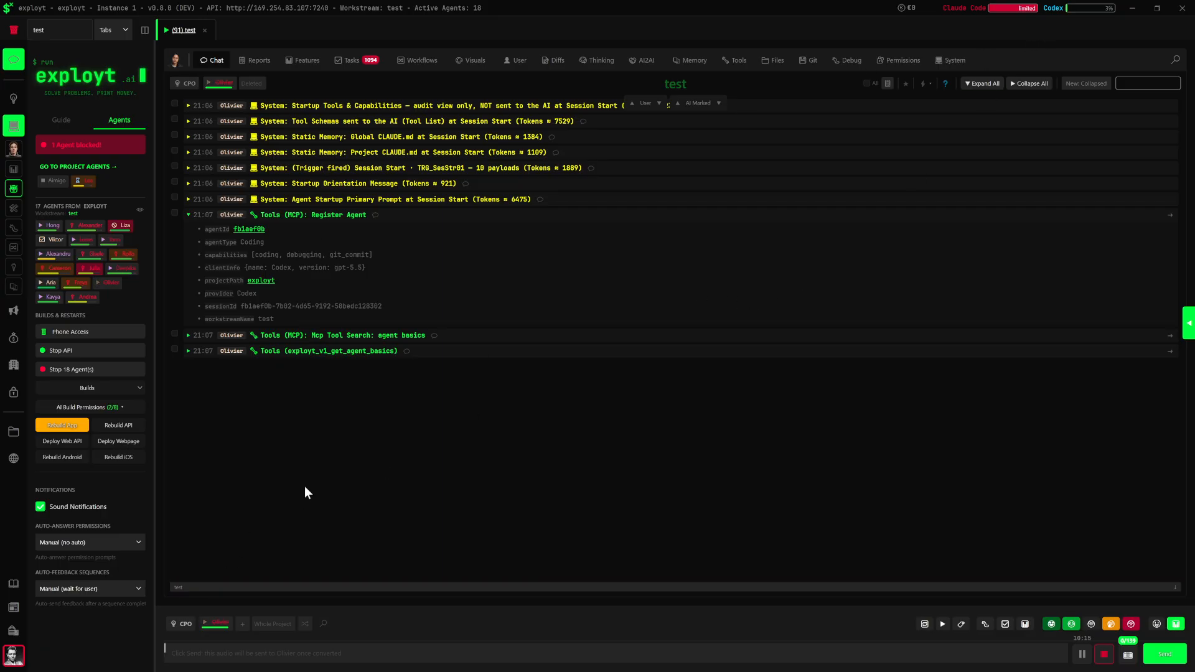
# Switch the workstream agent's AI model to Codex GPT-5.5 and start a fresh session without transferring the context
pyautogui.rightClick(219, 625)
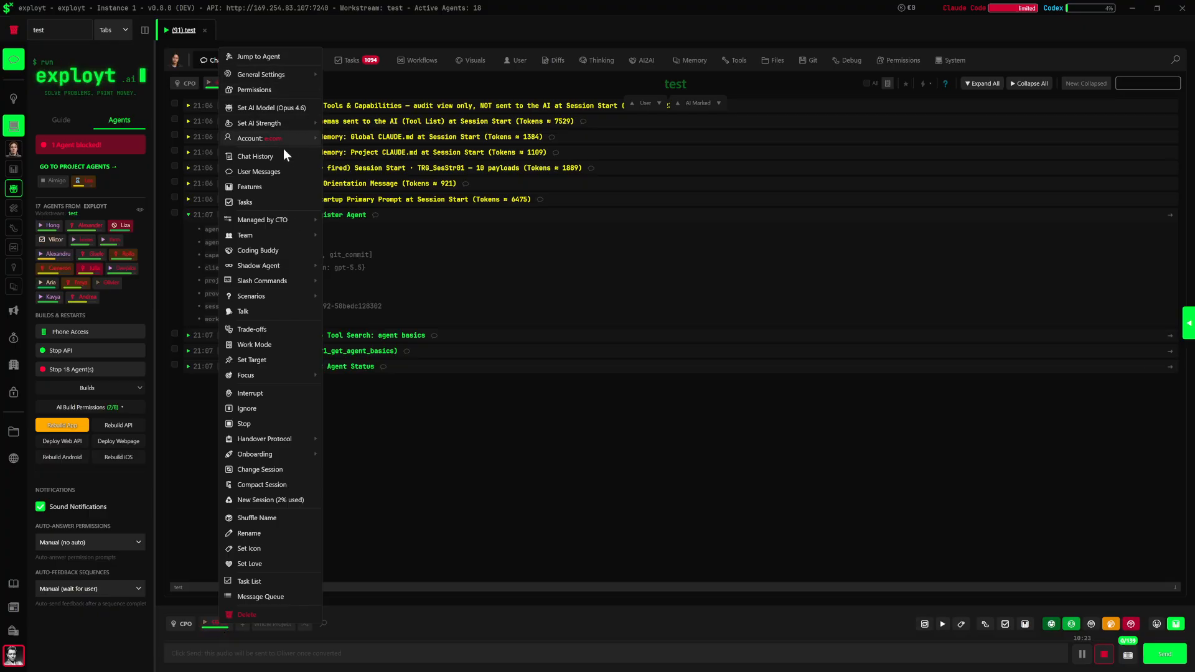
pyautogui.click(279, 109)
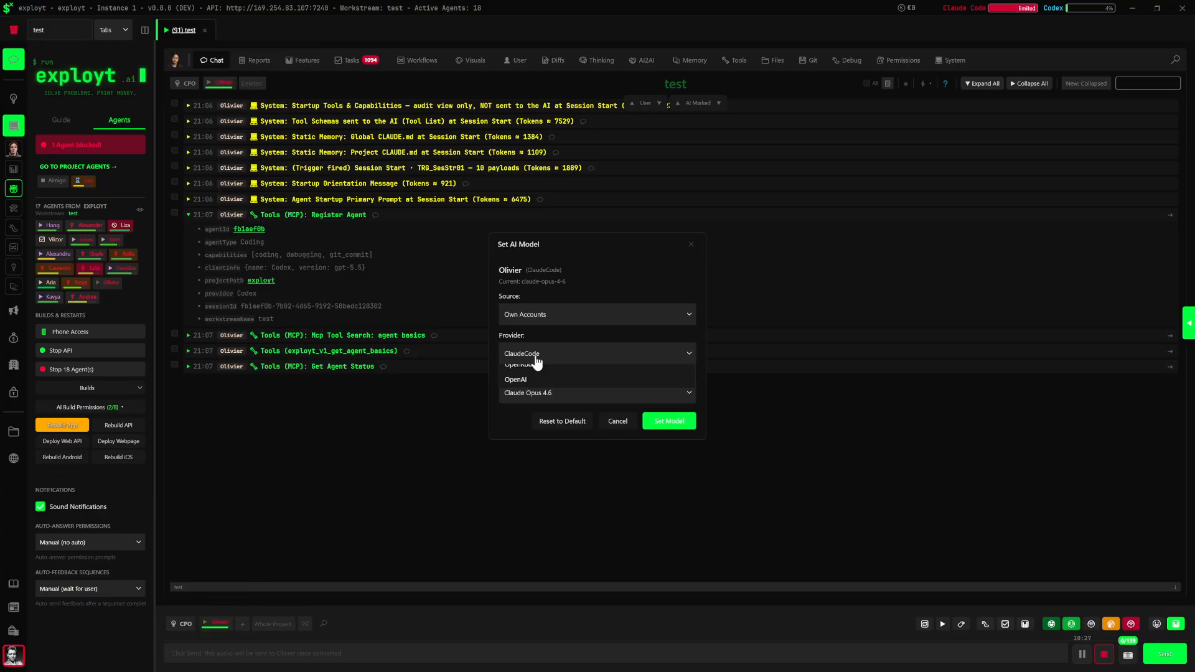
pyautogui.click(537, 362)
pyautogui.click(547, 391)
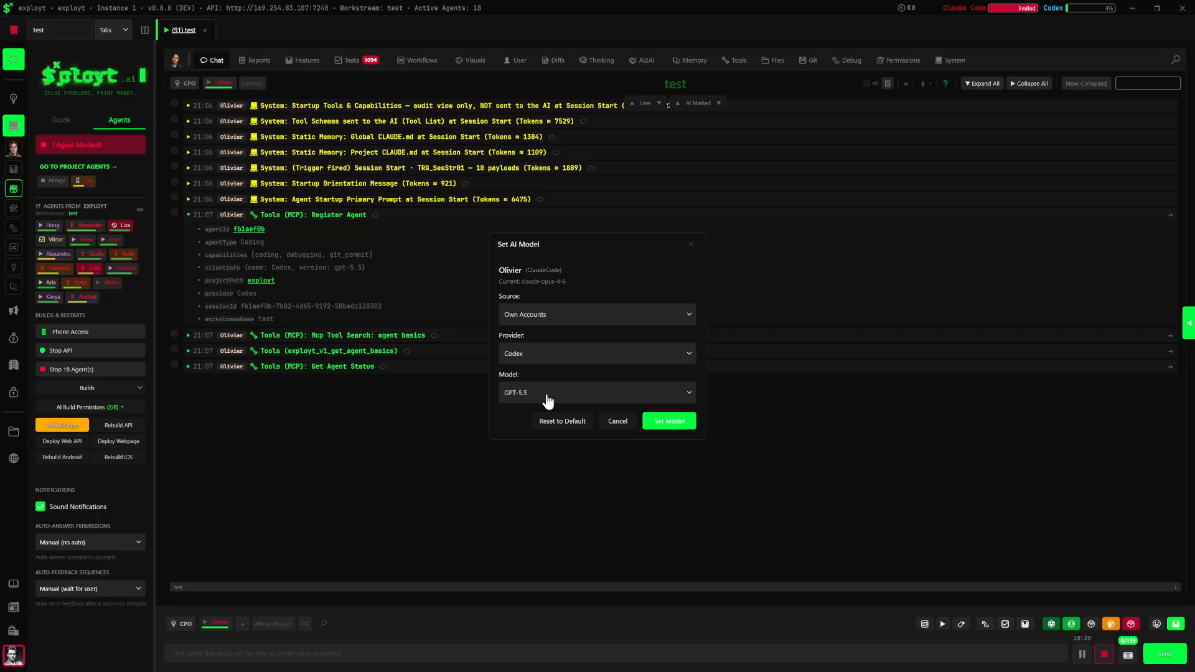
pyautogui.click(668, 421)
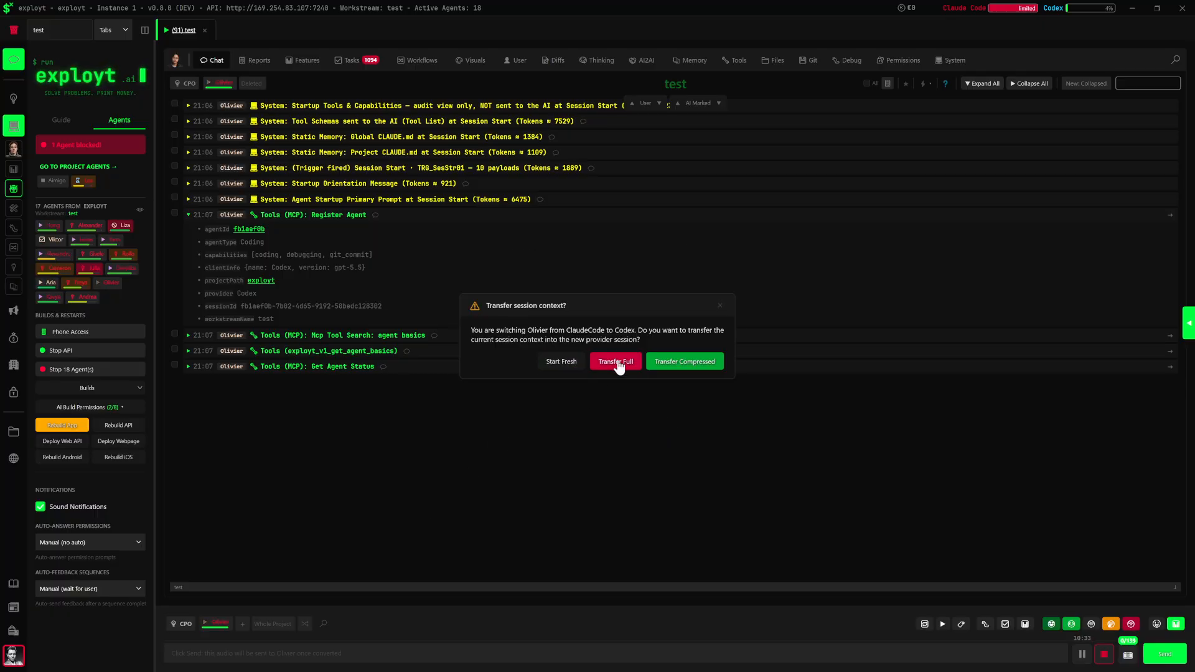
pyautogui.click(560, 363)
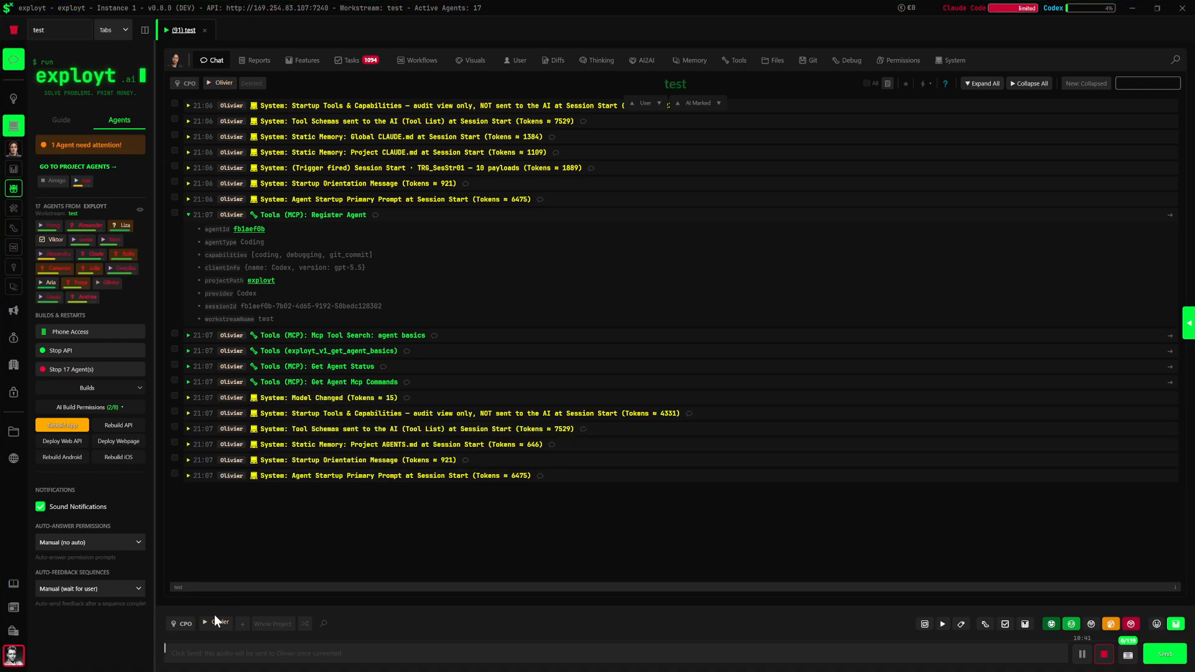
# Inspect the agent's details card for its provider, model and context use, and review the actions available for it
pyautogui.moveTo(220, 629)
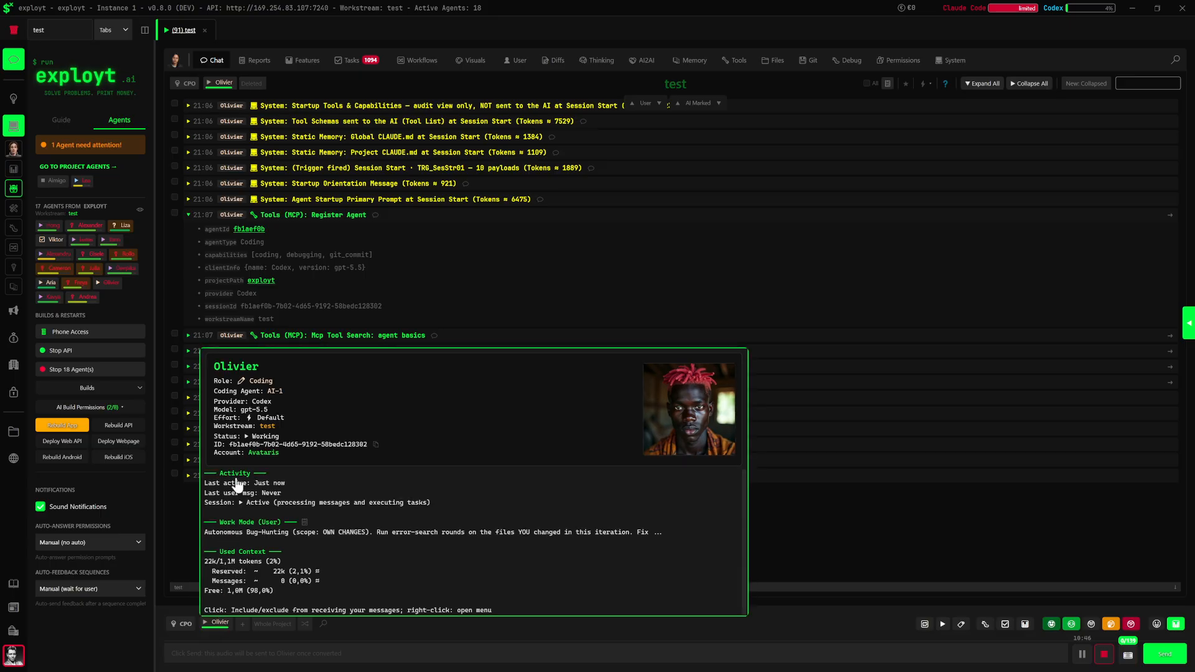
pyautogui.rightClick(219, 626)
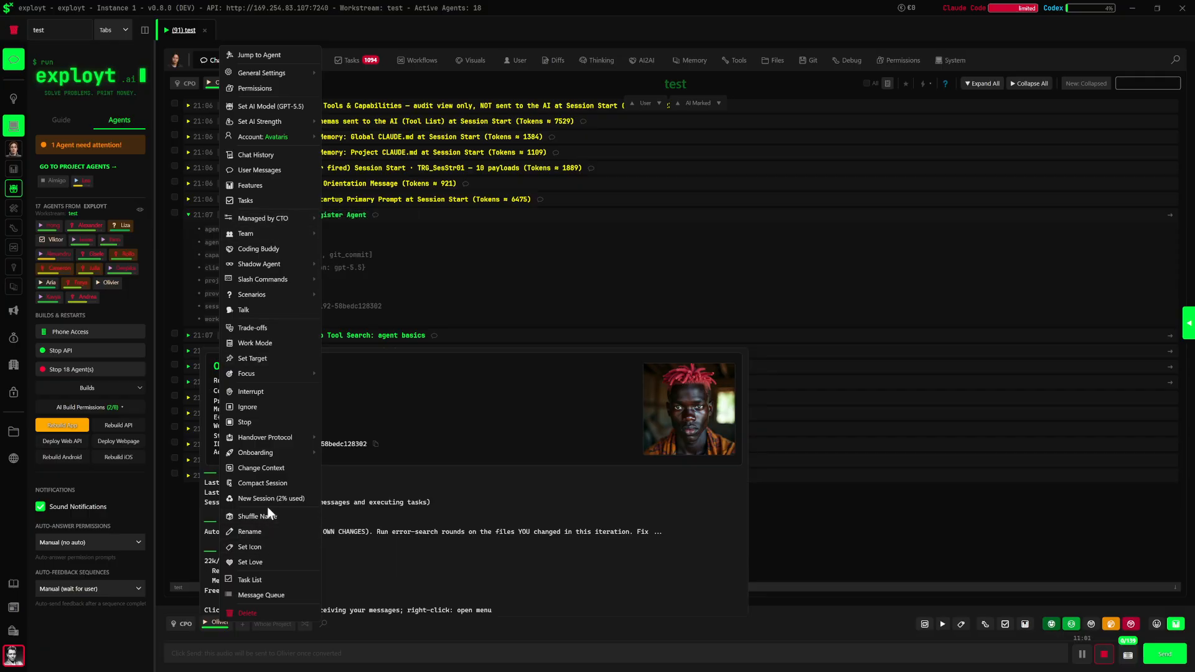
pyautogui.click(222, 648)
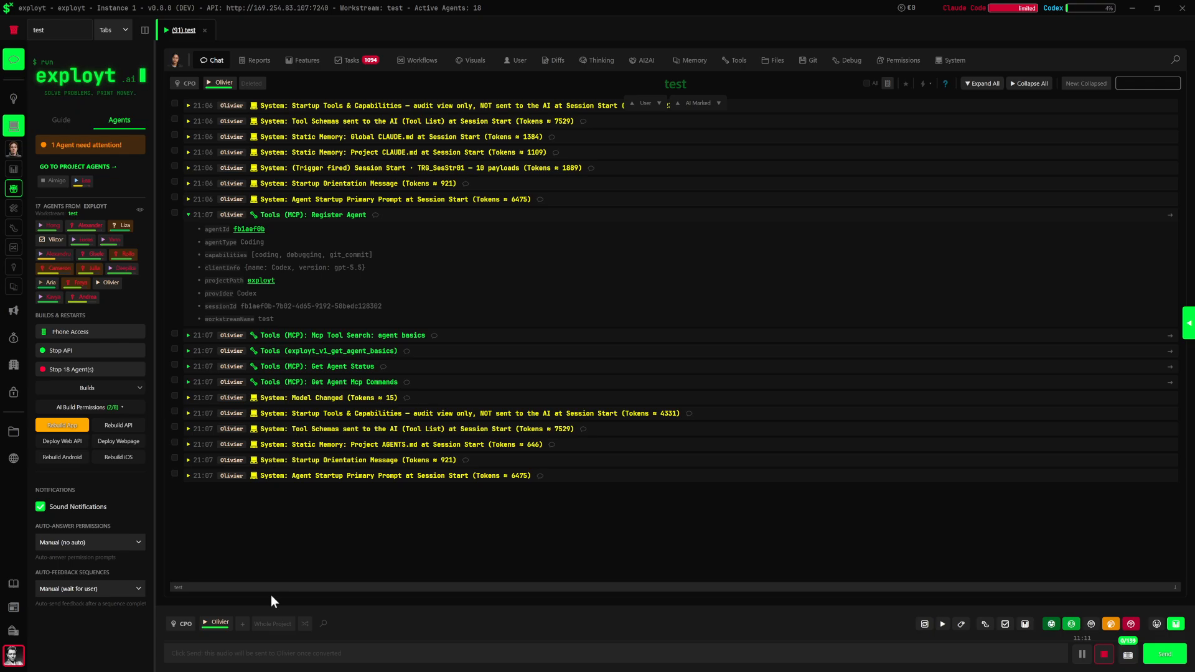
# Add an agent to the "test" workstream from Own Accounts with Codex as the provider and PM as the role
pyautogui.click(244, 625)
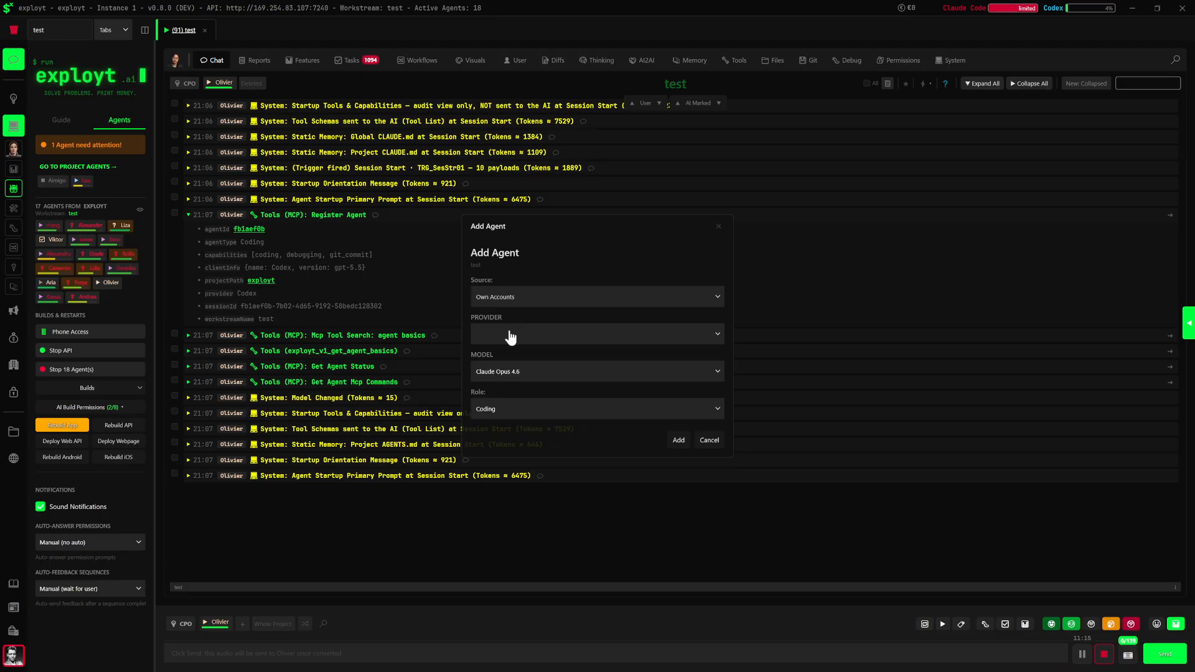
pyautogui.click(509, 345)
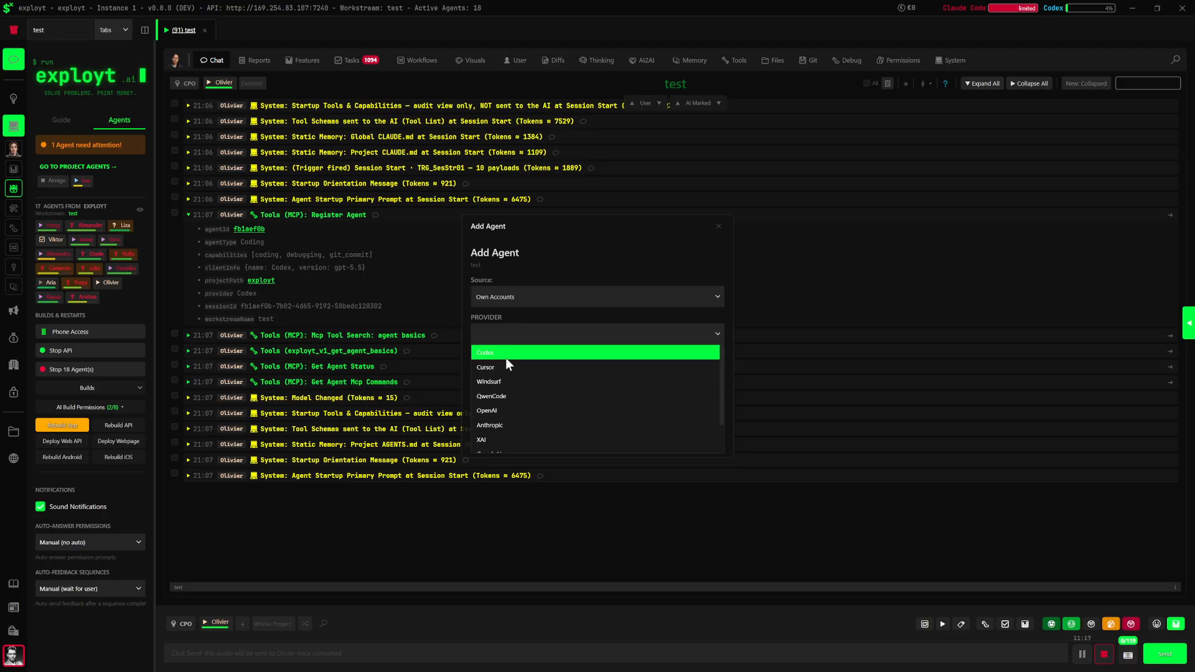
pyautogui.click(506, 357)
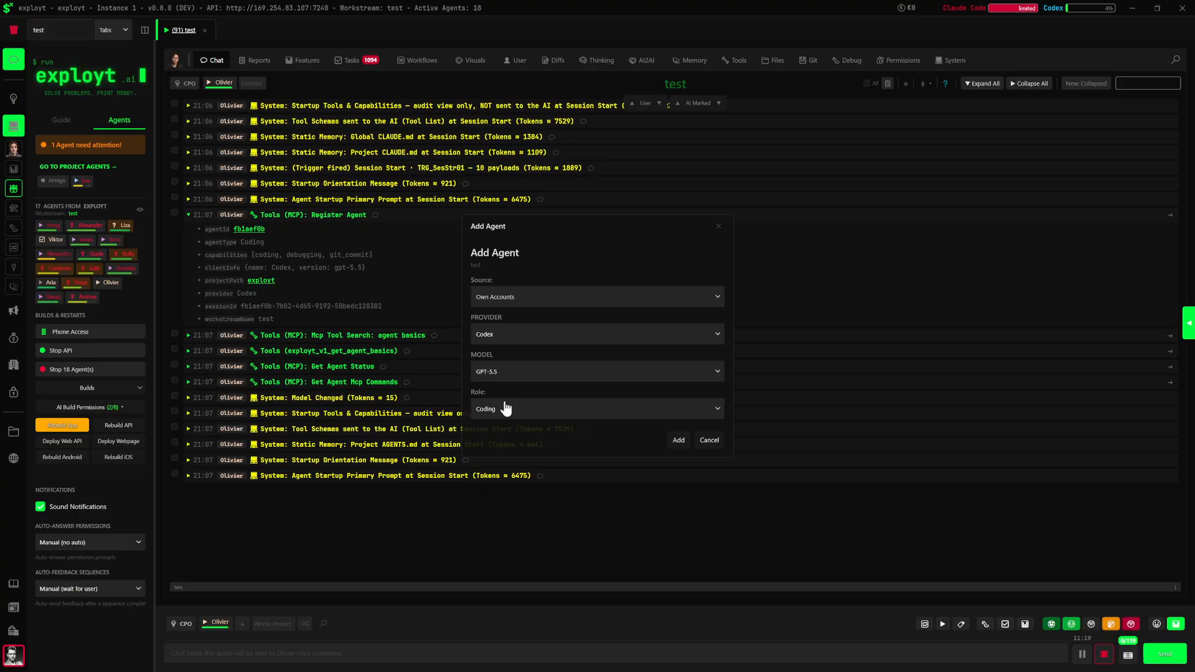
pyautogui.click(506, 408)
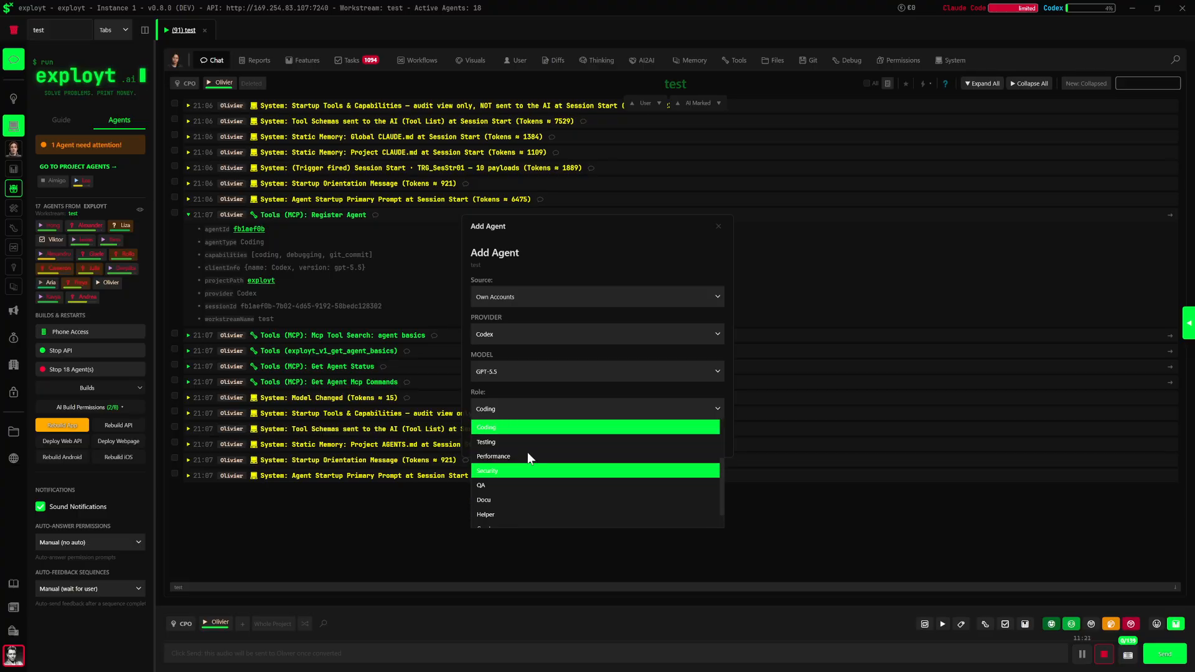
pyautogui.scroll(-1, 531, 473)
pyautogui.scroll(3, 532, 473)
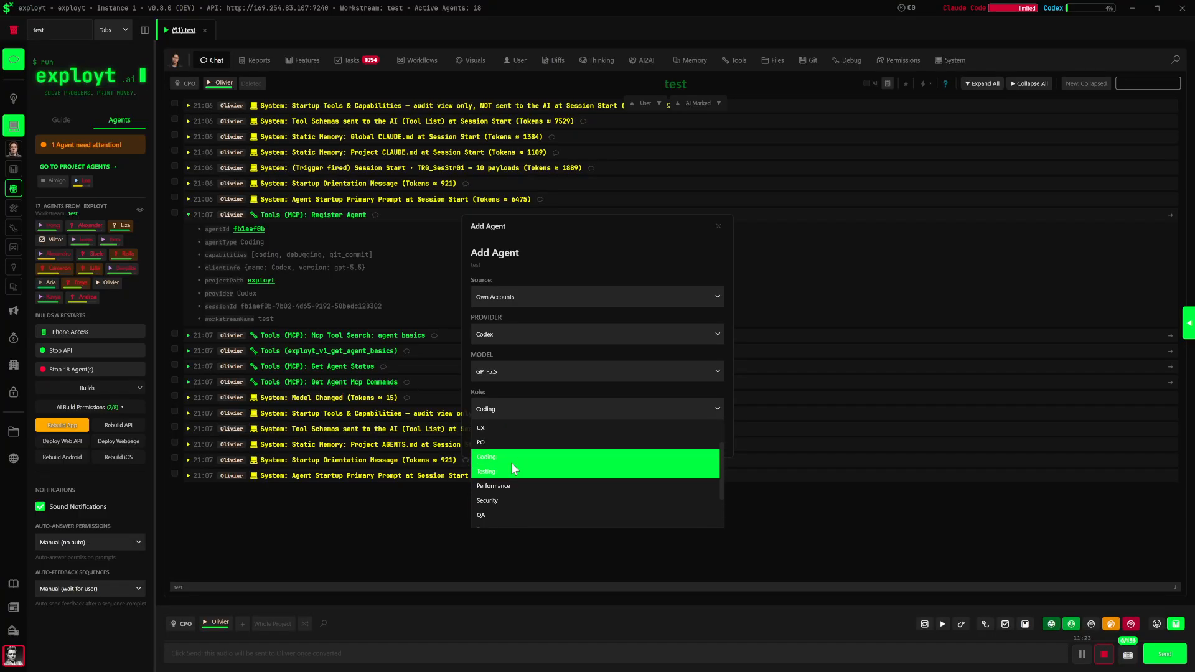
pyautogui.click(505, 432)
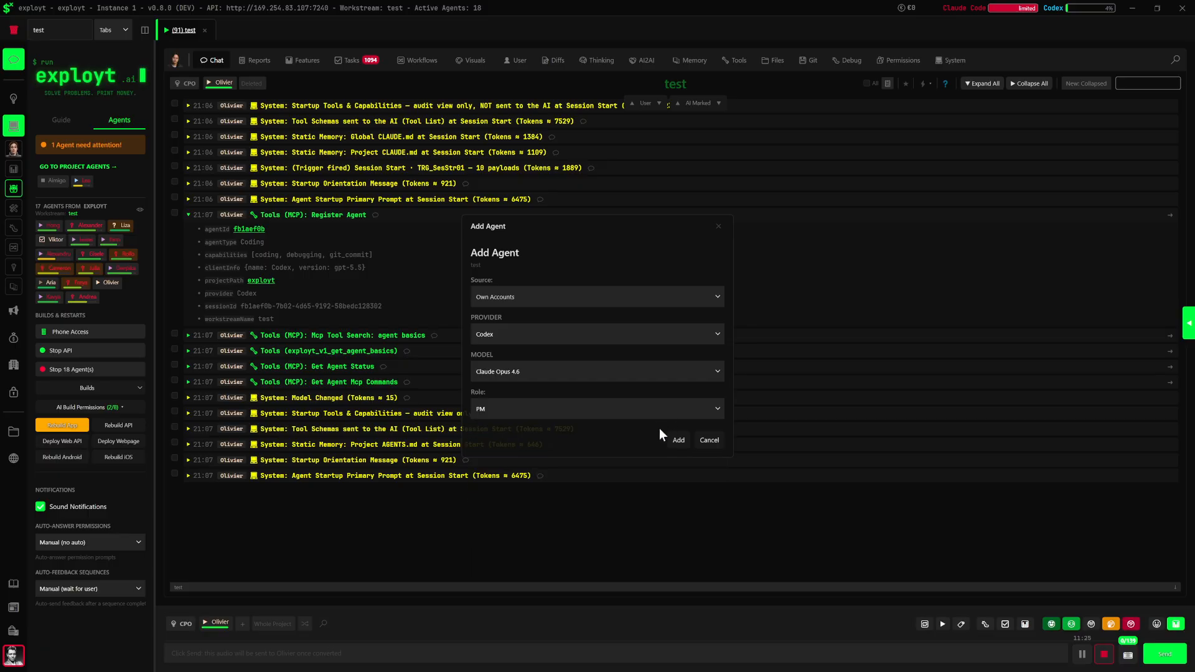
pyautogui.click(678, 440)
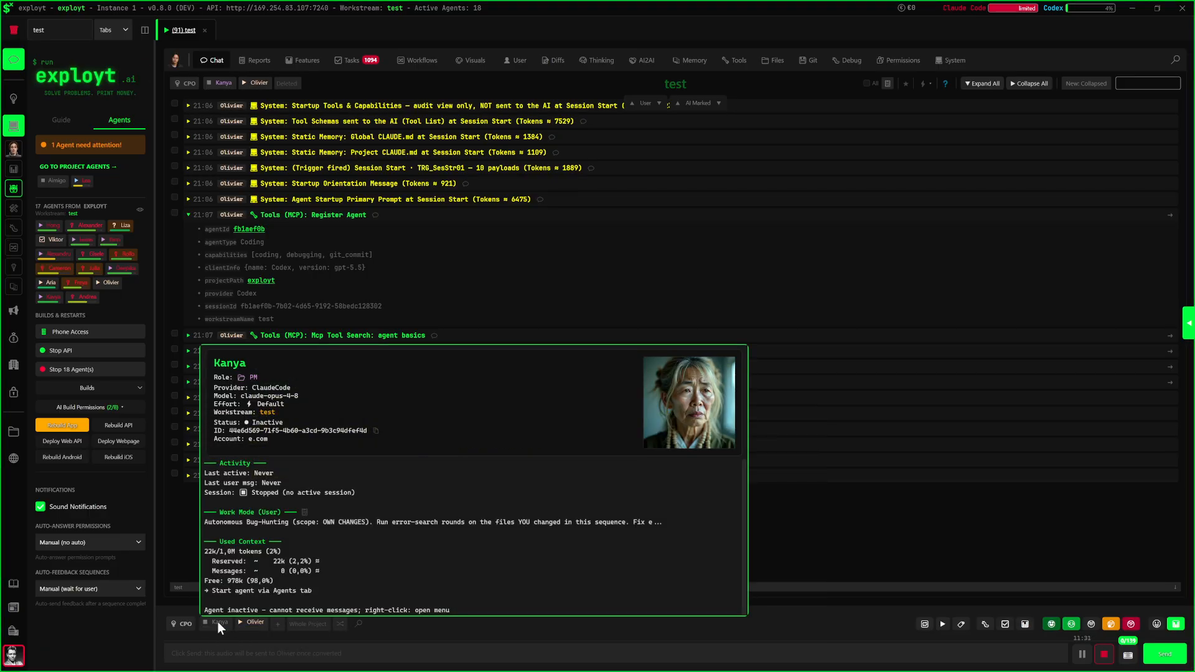
# Switch the new PM agent's AI provider from ClaudeCode to Codex and start fresh without transferring the session context
pyautogui.rightClick(218, 622)
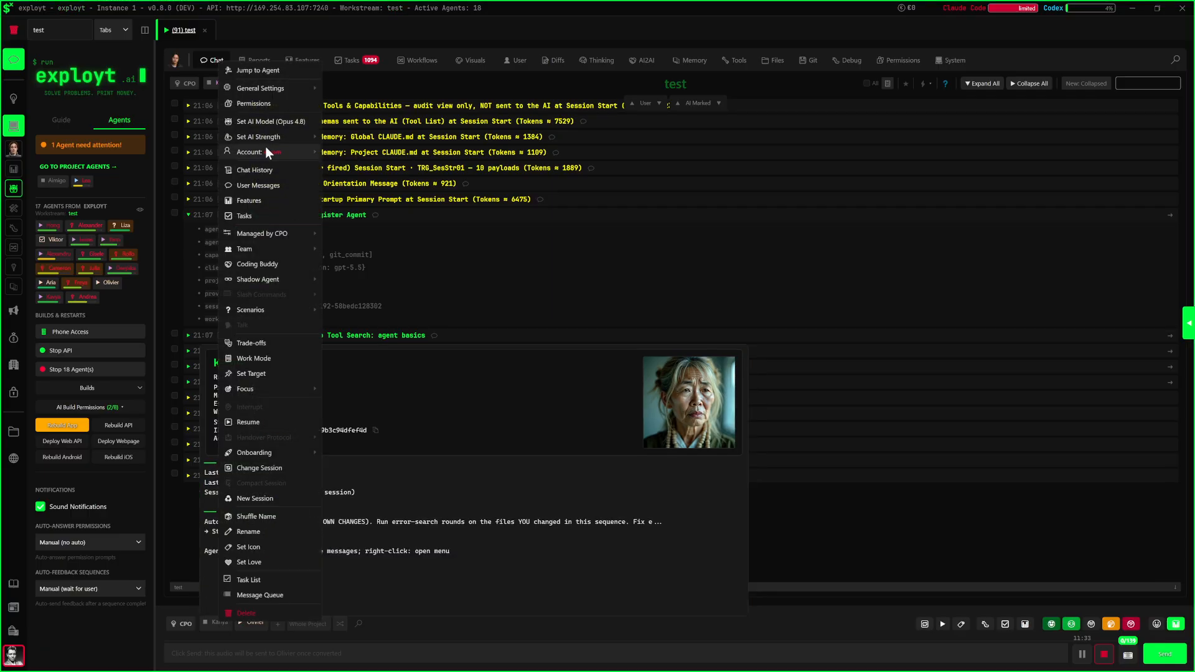
pyautogui.click(278, 121)
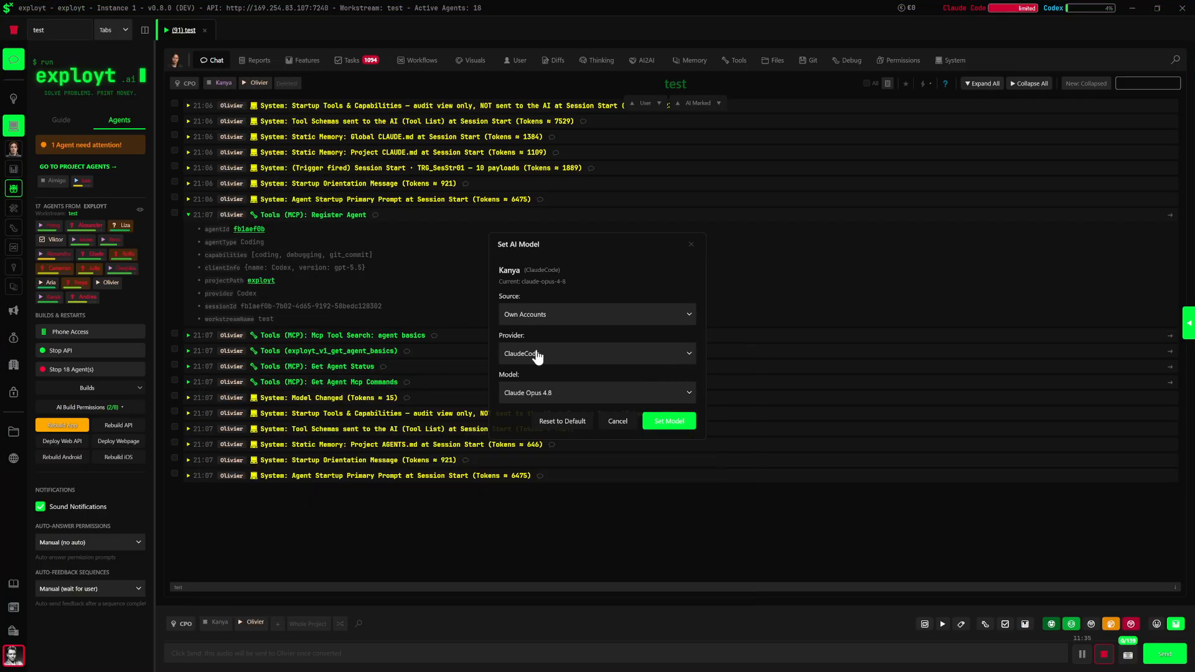
pyautogui.click(534, 353)
pyautogui.click(529, 389)
pyautogui.click(664, 419)
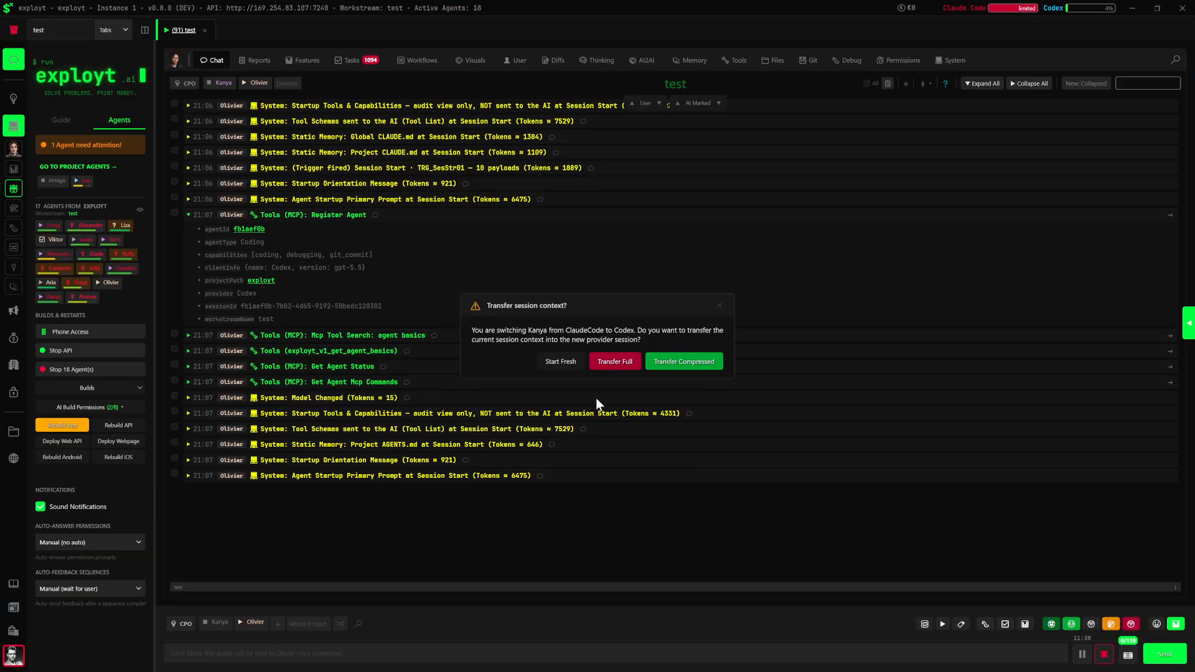
pyautogui.click(560, 363)
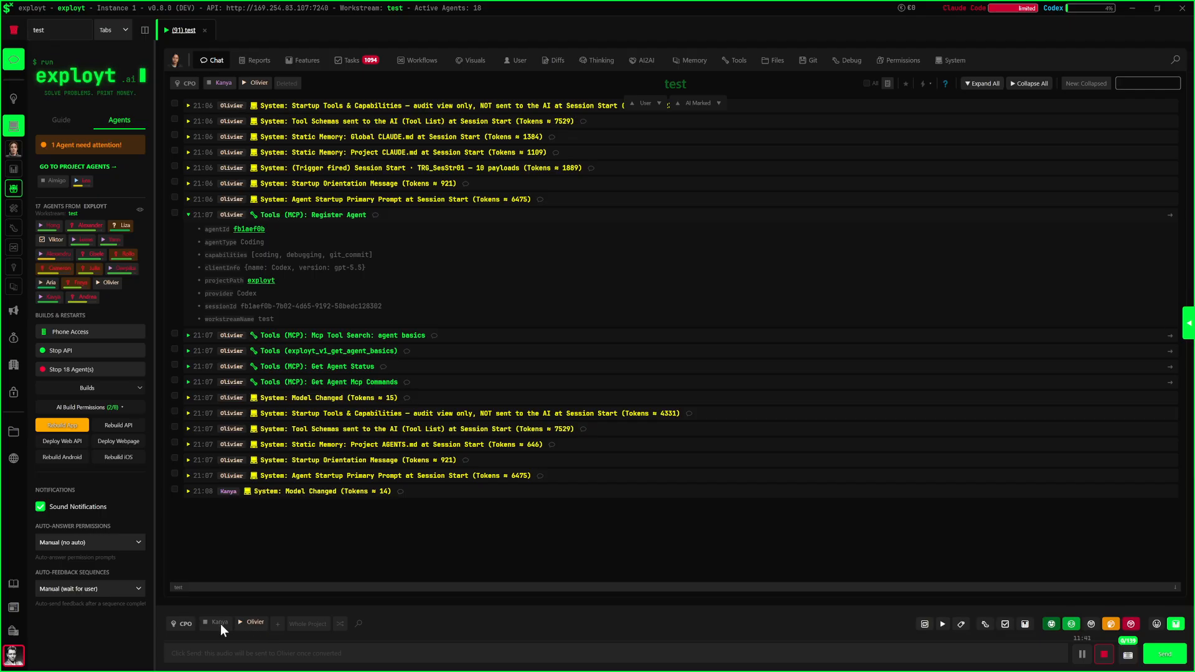
pyautogui.moveTo(218, 625)
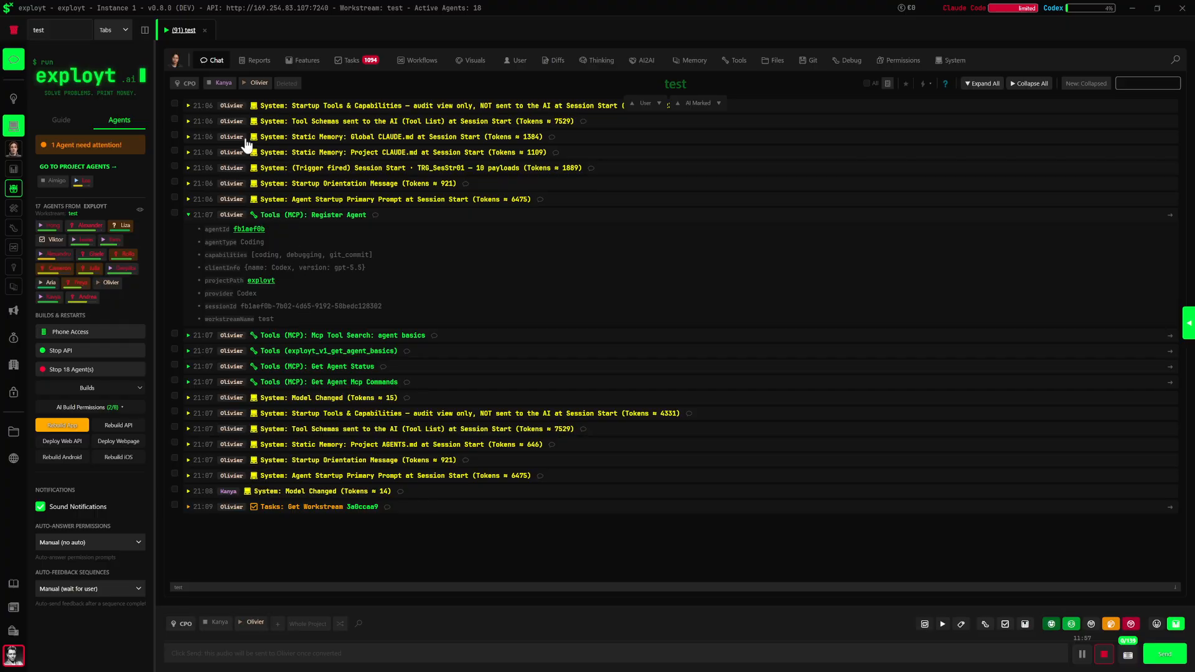
# Examine the CPO chat and the list of executive agents, switching between them and the "test" workstream's chat
pyautogui.click(176, 63)
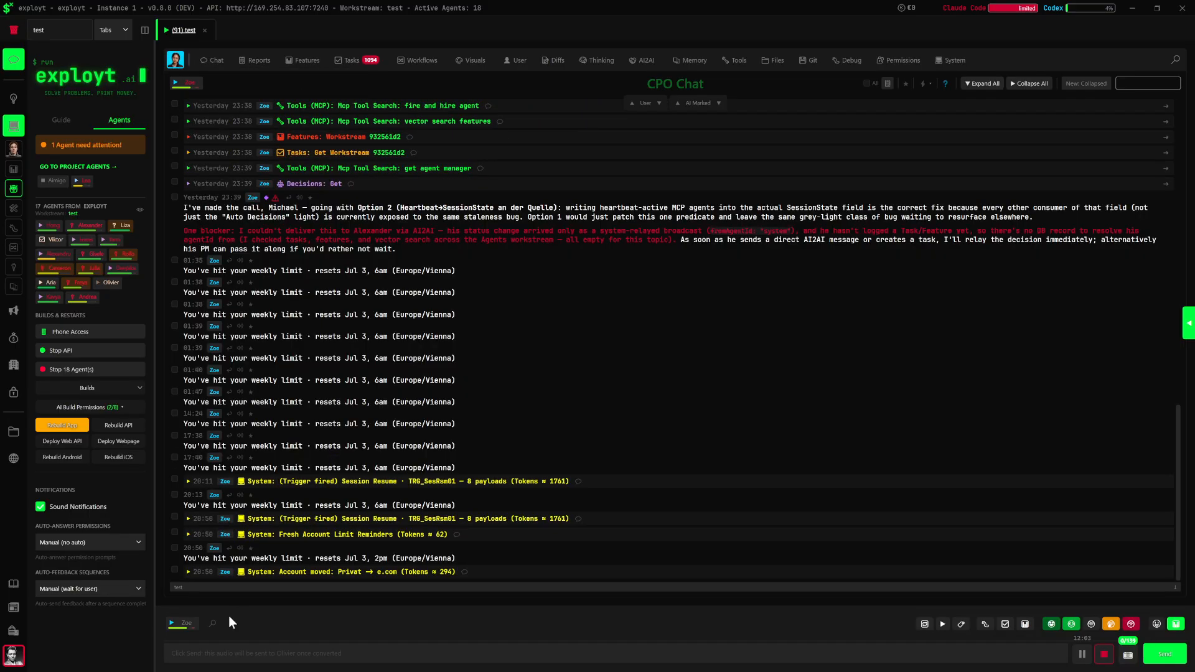
pyautogui.click(175, 65)
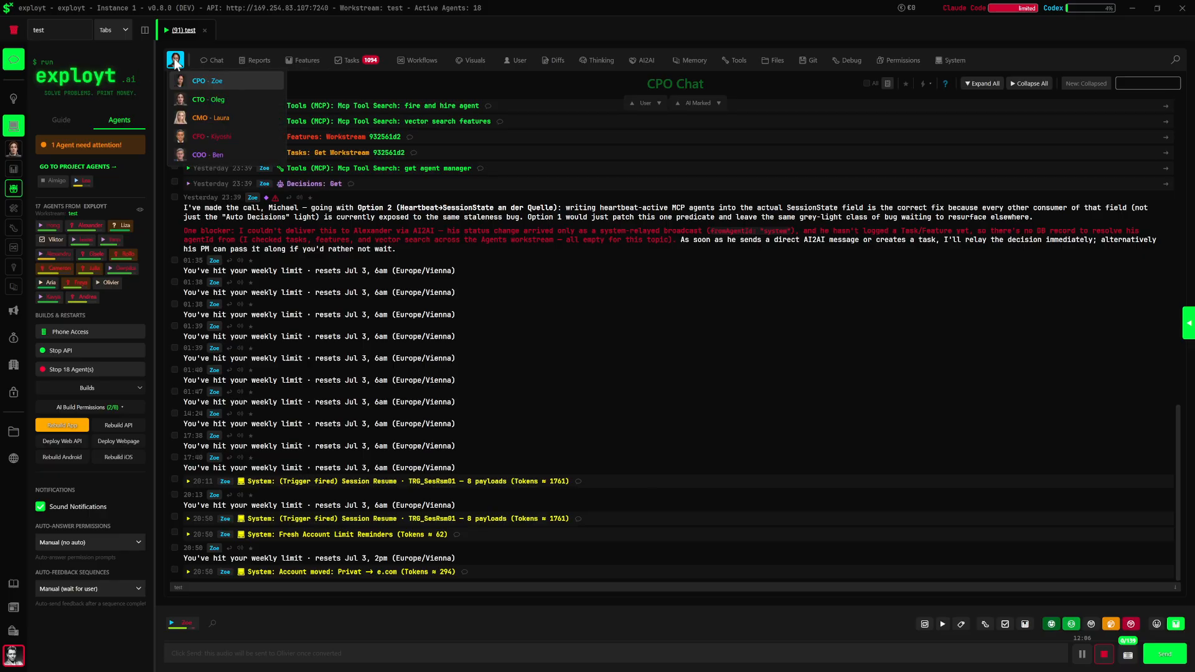
pyautogui.click(236, 102)
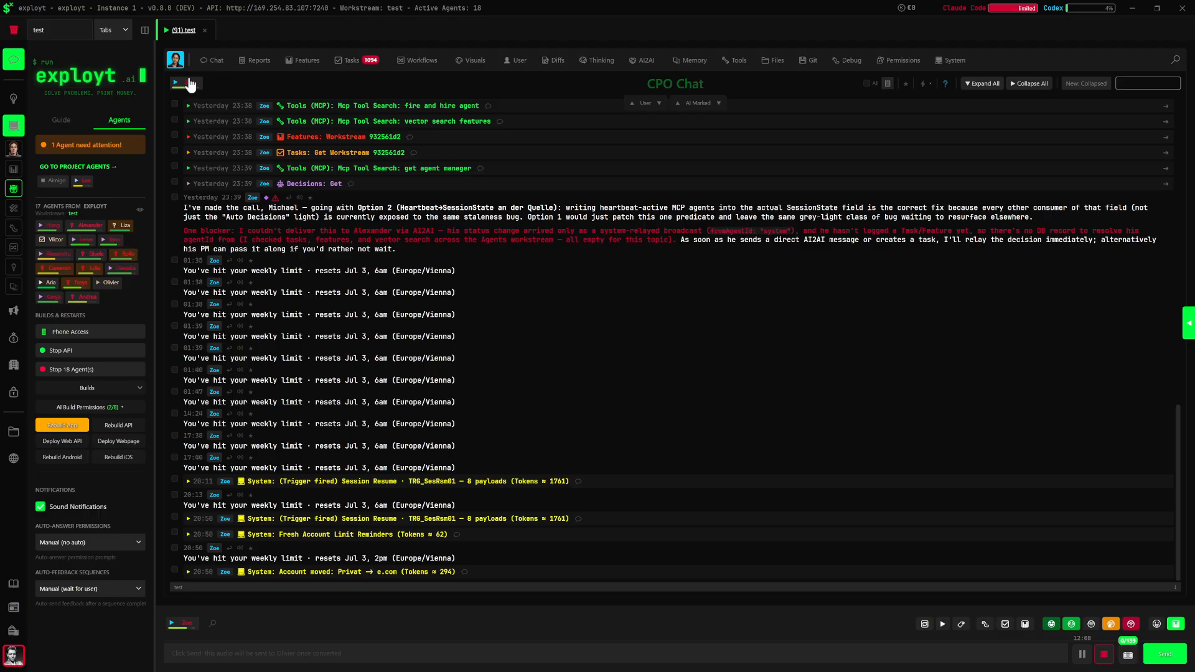
pyautogui.click(176, 65)
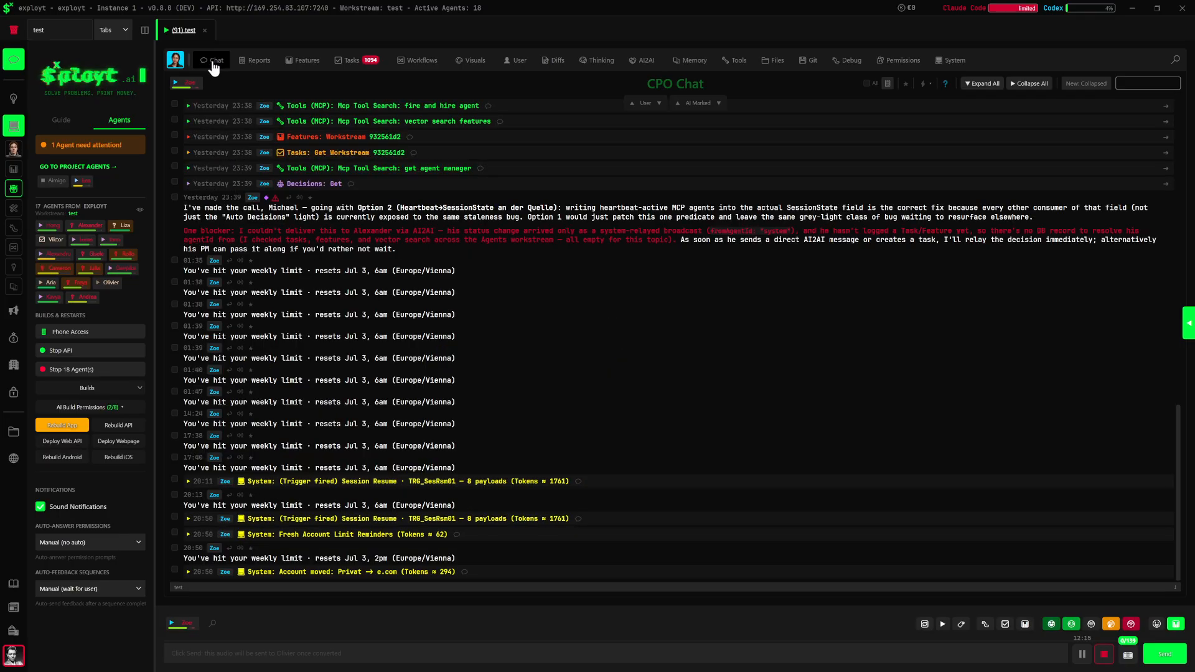
pyautogui.click(213, 63)
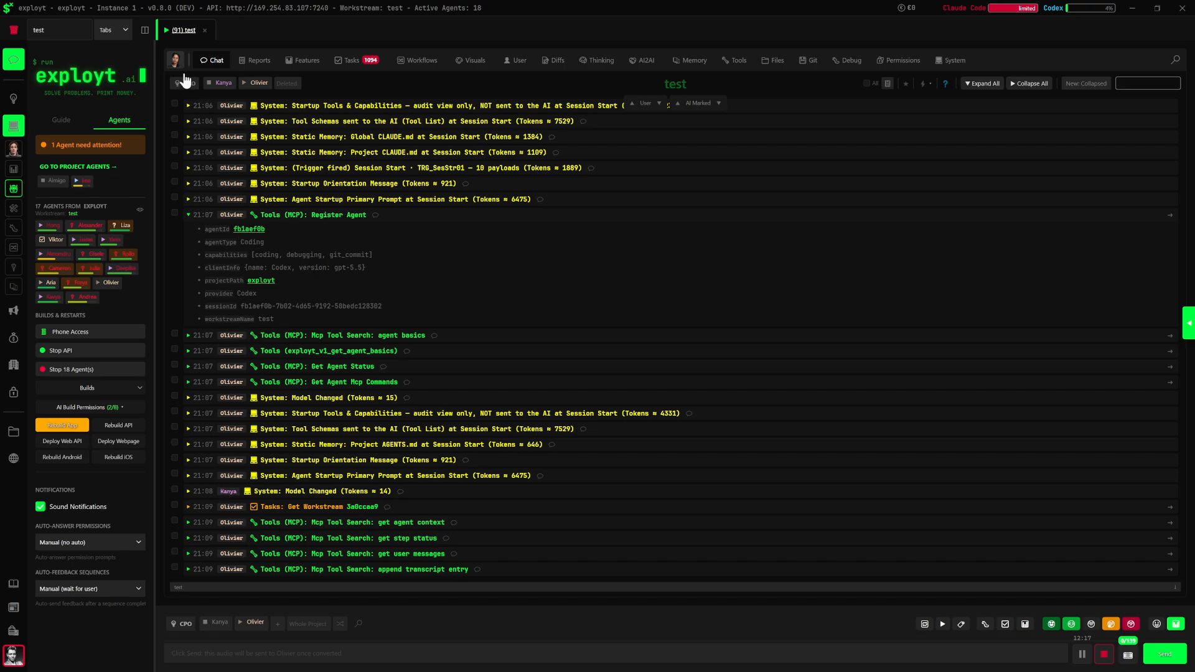
pyautogui.click(175, 60)
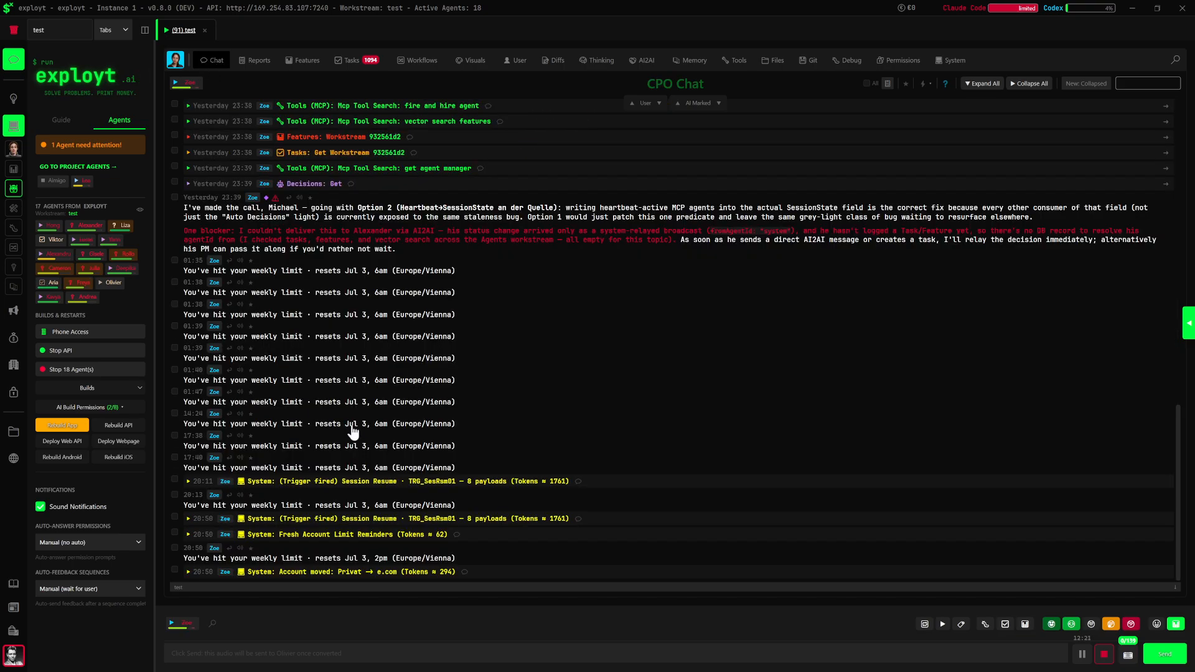
# Return to the "test" workstream's chat and clear the tab filter to show all workstreams
pyautogui.press('Escape')
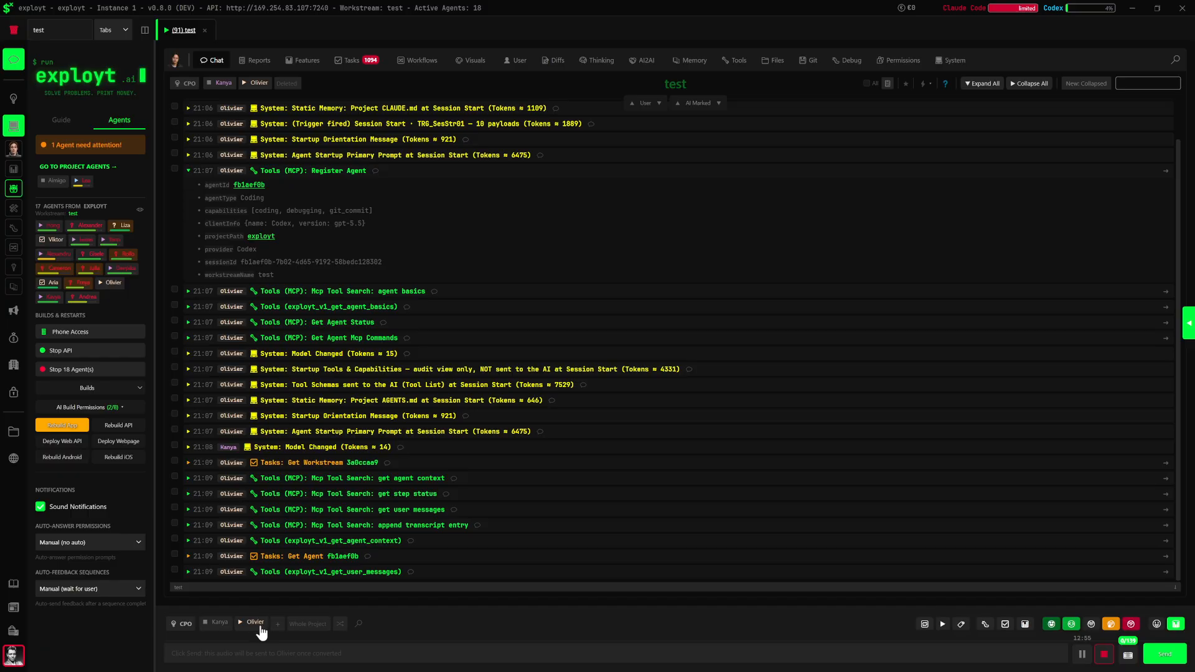
pyautogui.click(6, 29)
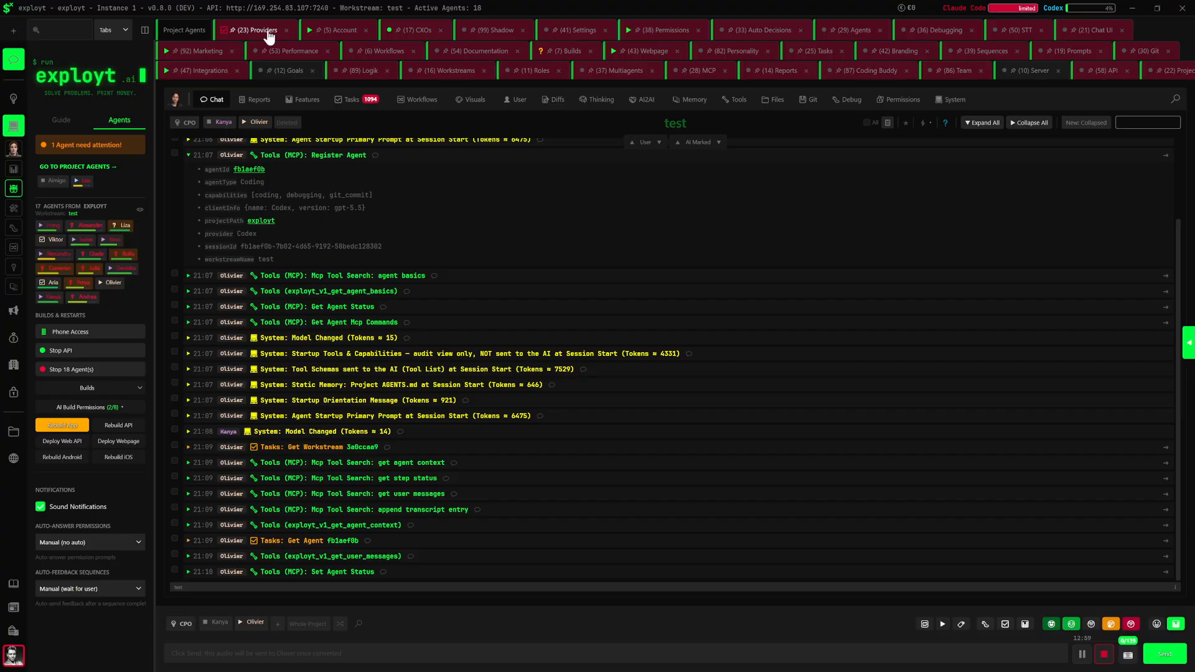